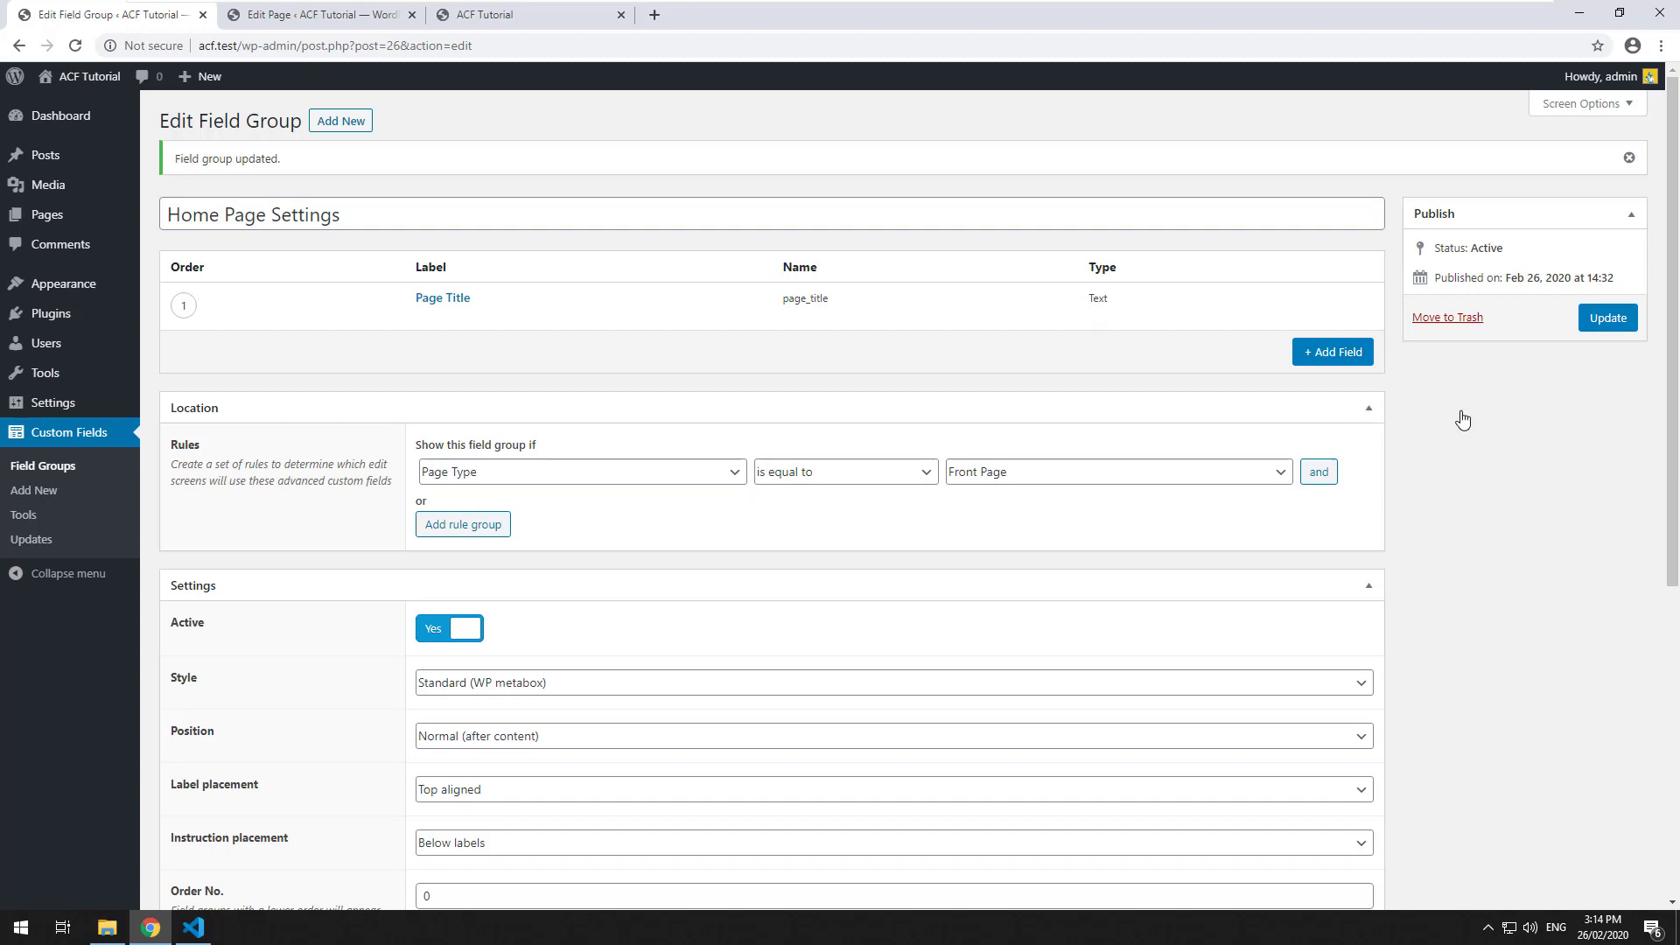
Add a Text Area field labelled 'Description' to Home Page Settings and update the group
left_click(1347, 356)
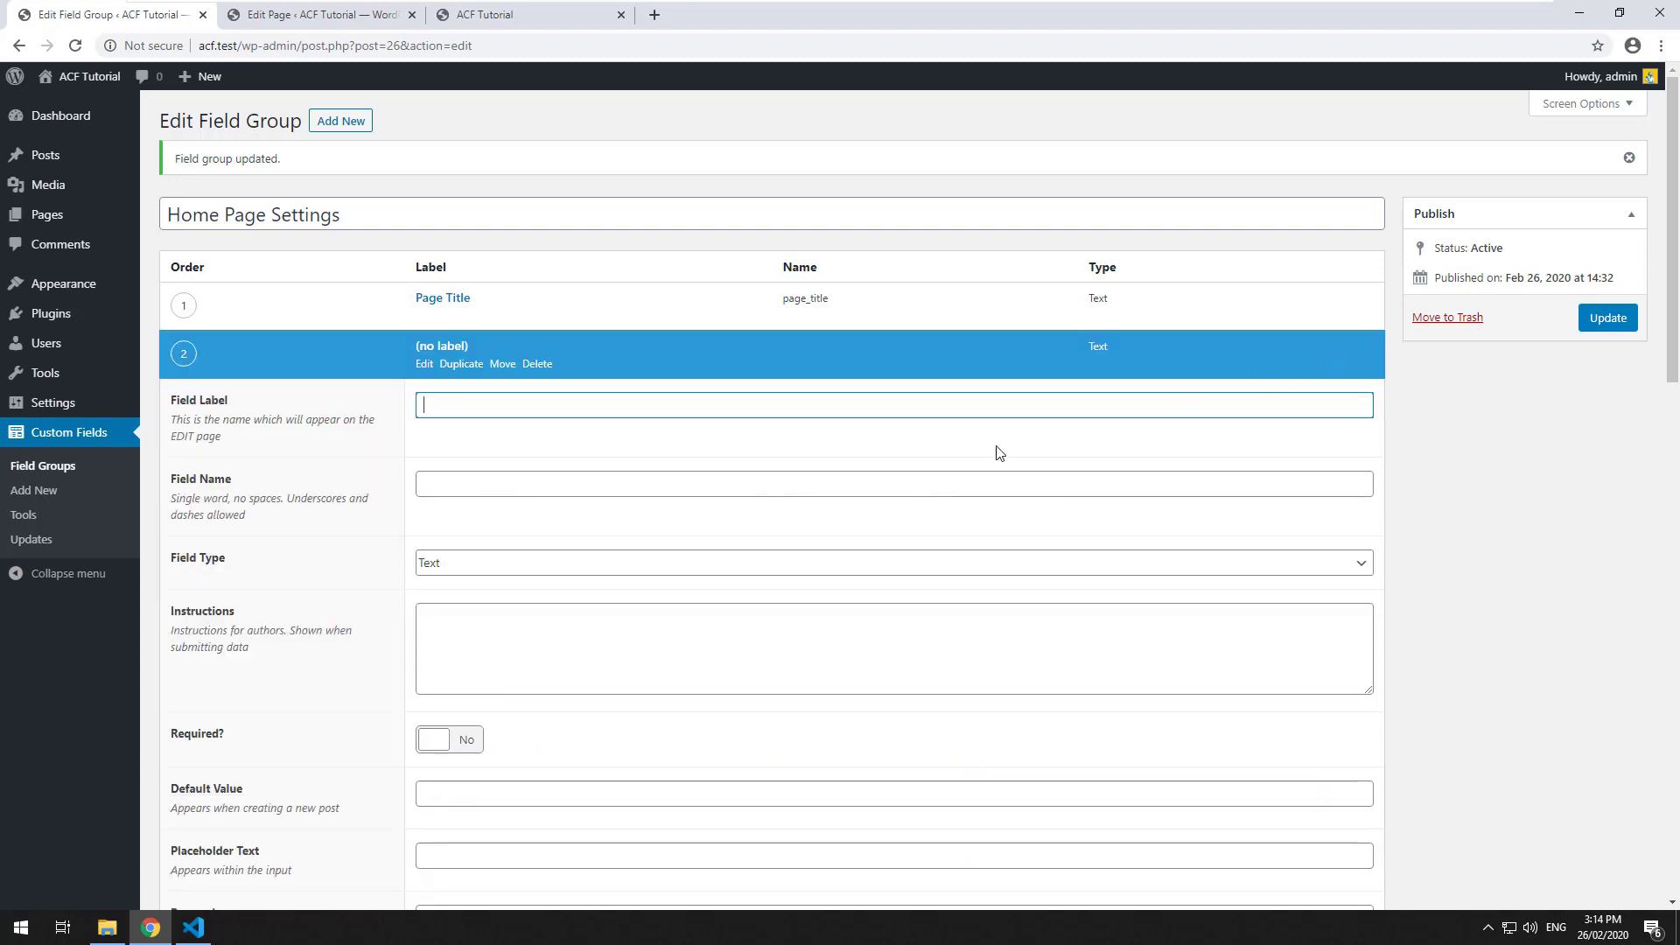
type("Description")
key("Tab")
left_click(617, 570)
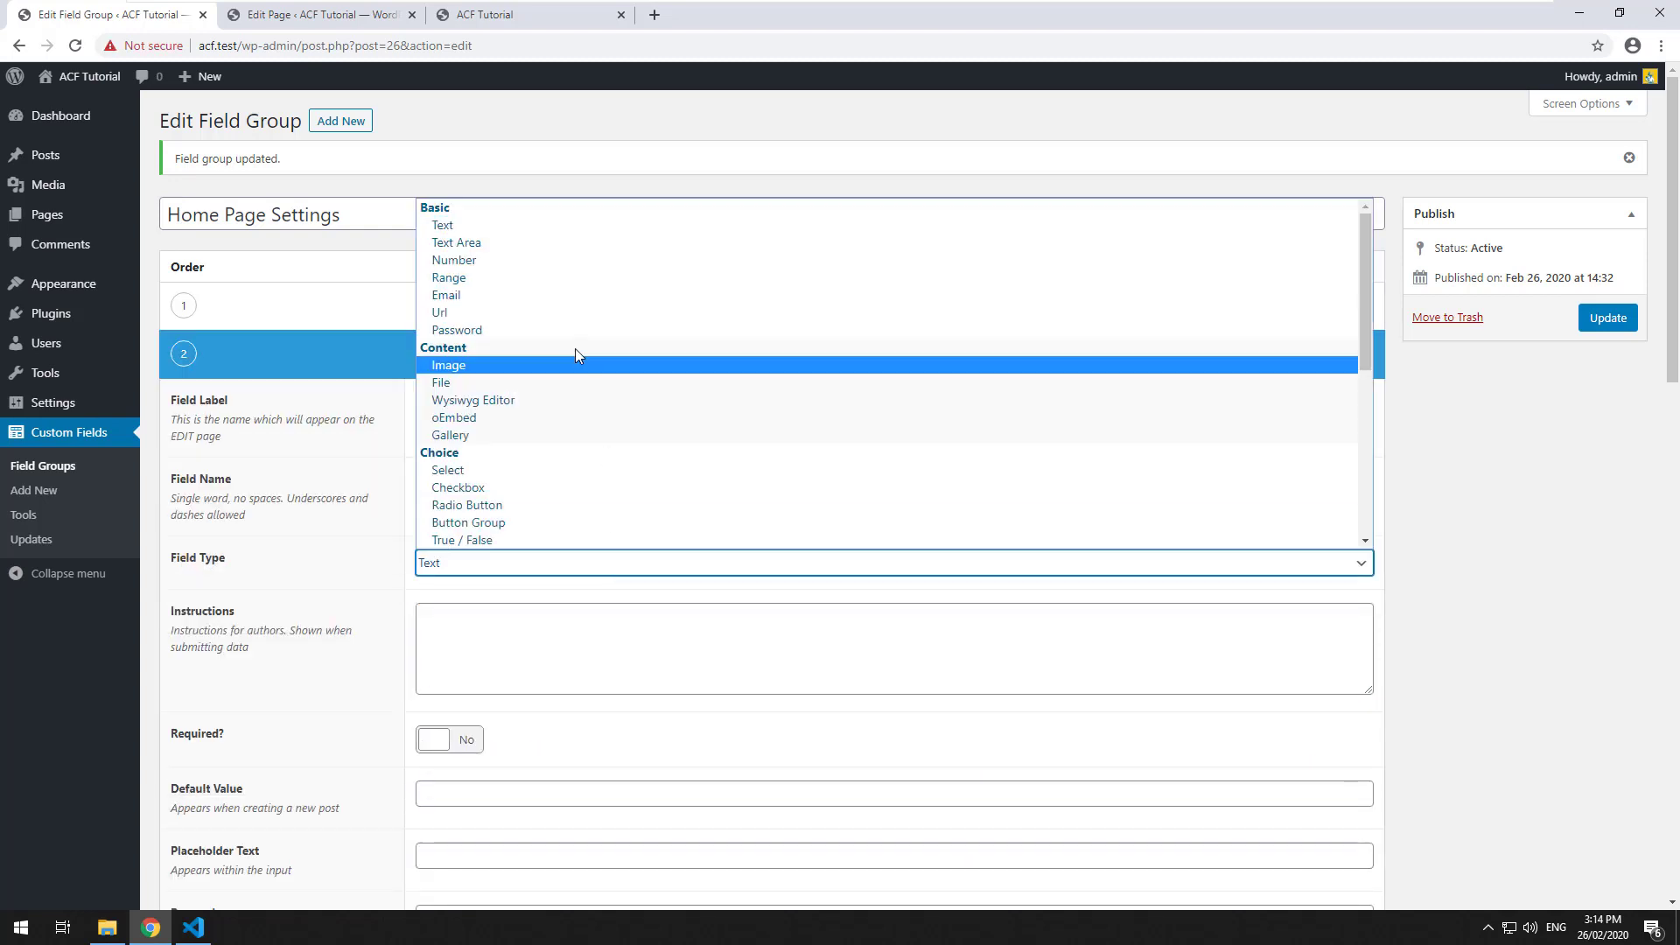
left_click(558, 244)
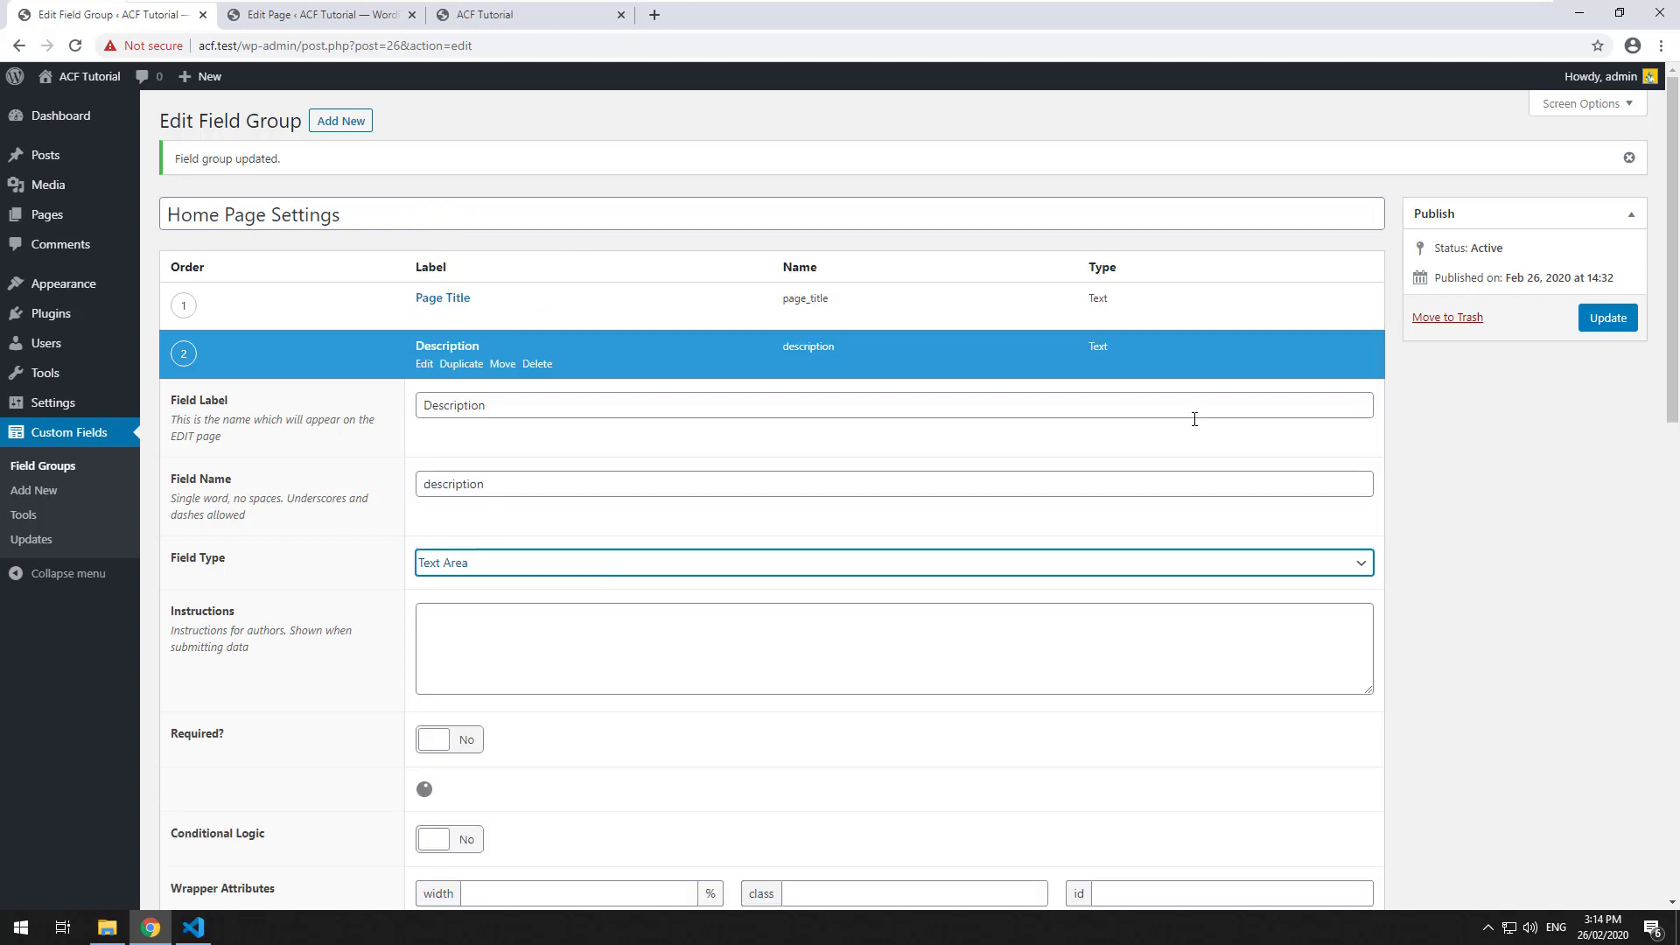
left_click(1612, 321)
Paste lorem ipsum paragraphs into the Home page's Description box and update the page
left_click(316, 15)
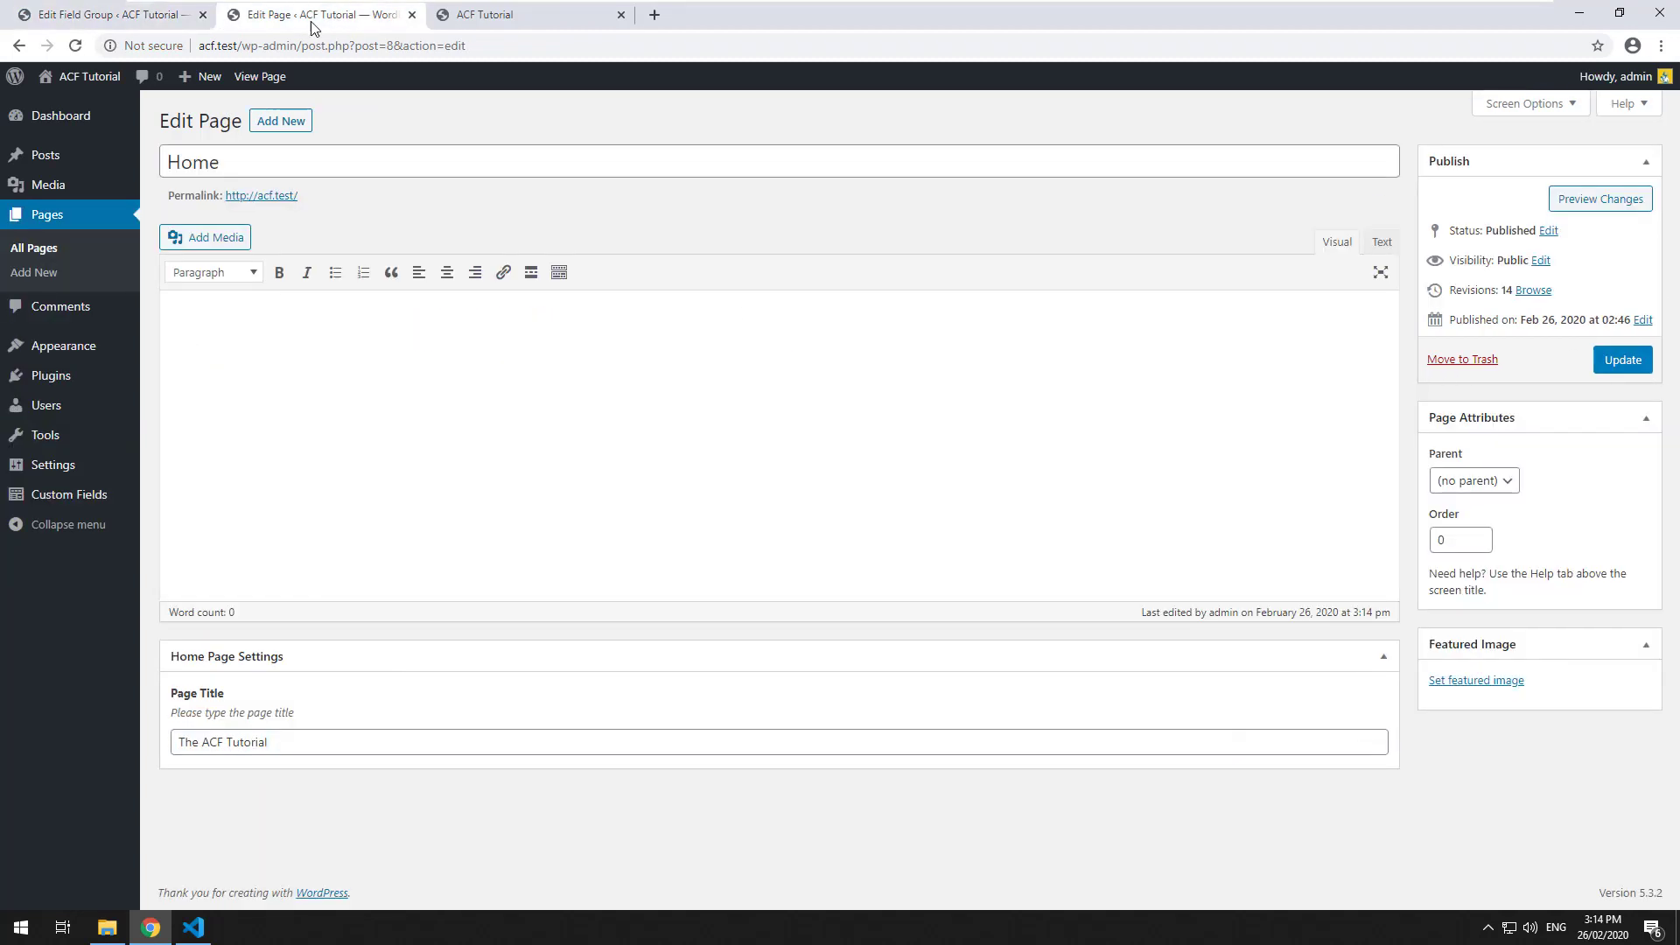
left_click(75, 45)
scroll(442, 308, "down", 2)
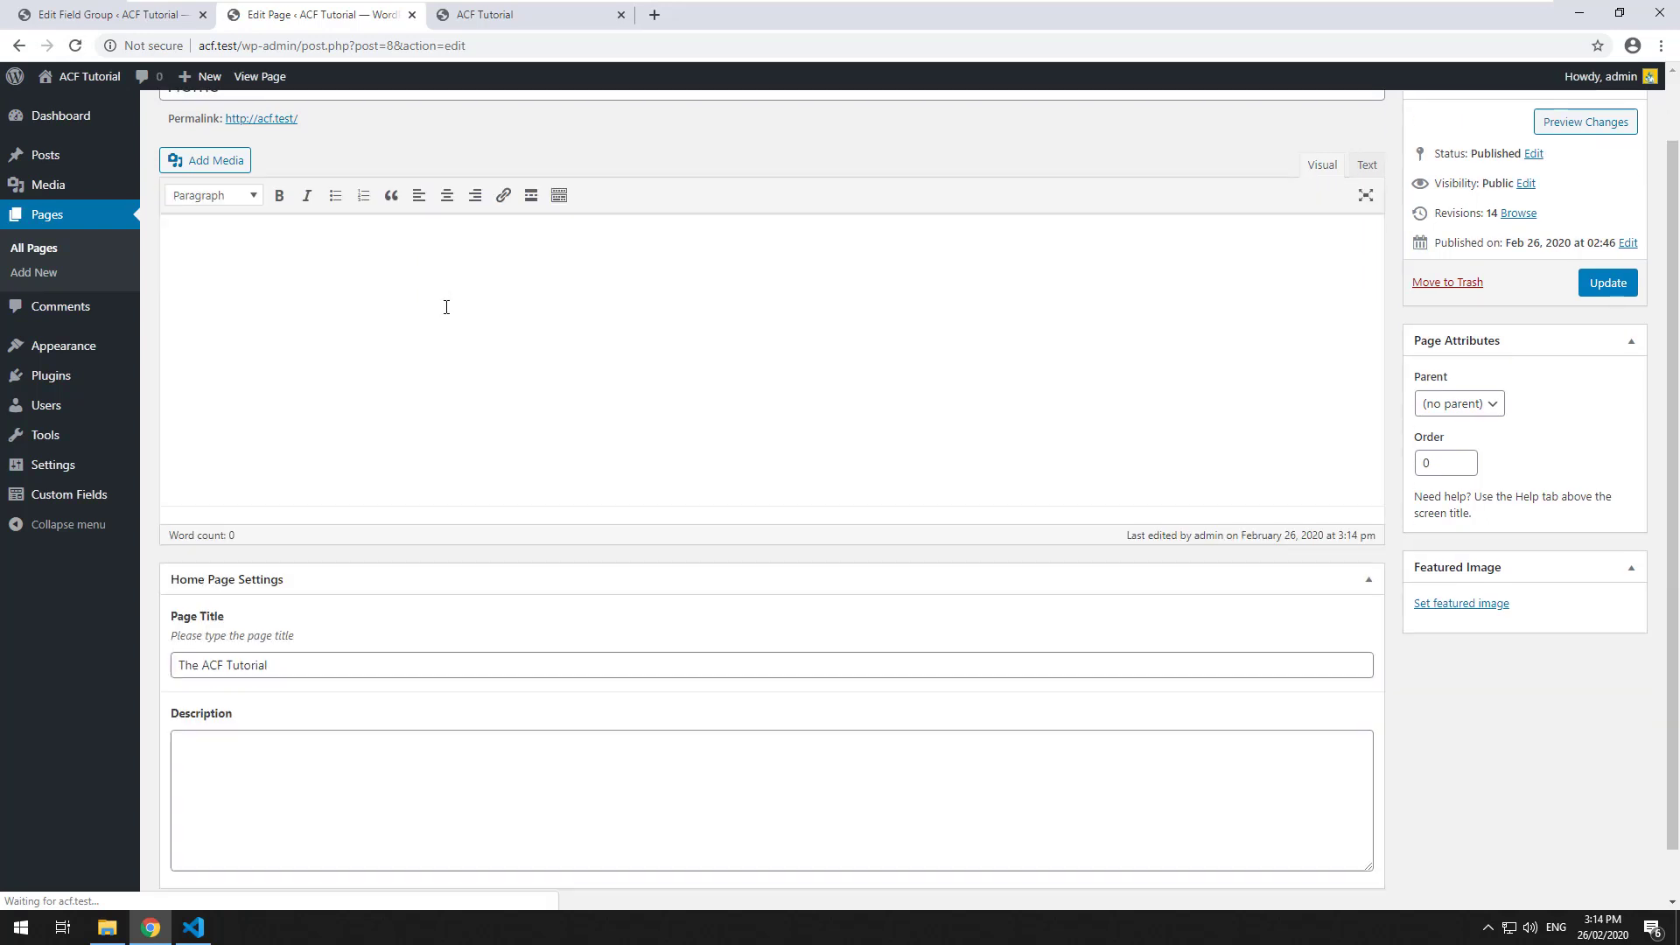
left_click(394, 735)
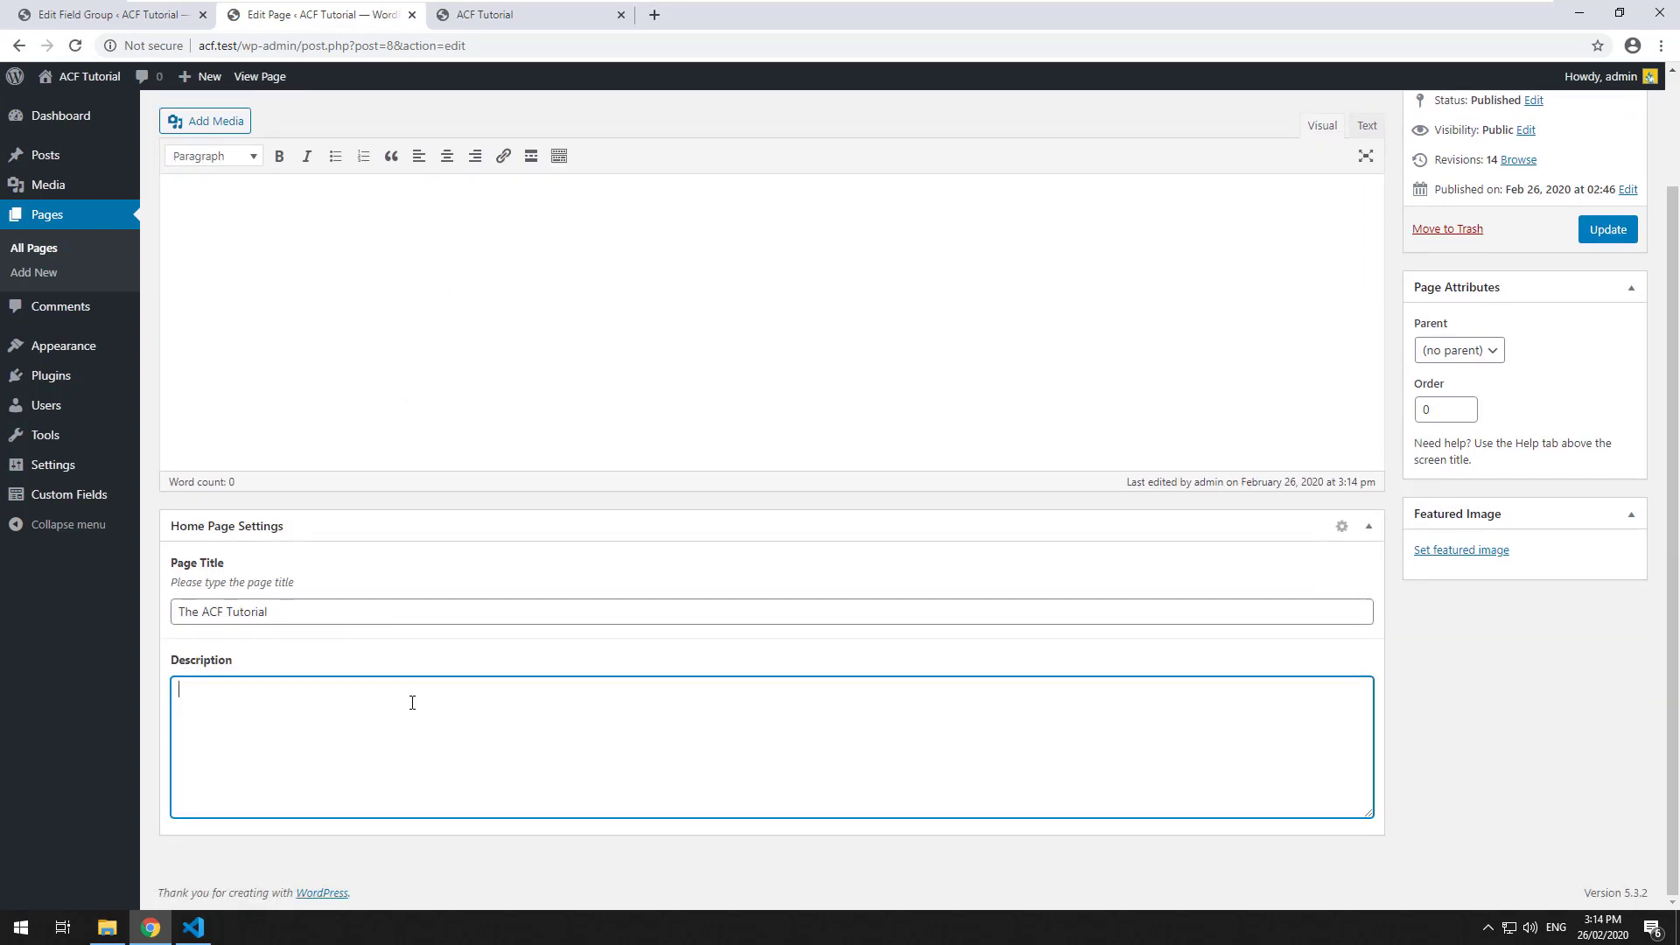
key("ctrl+v")
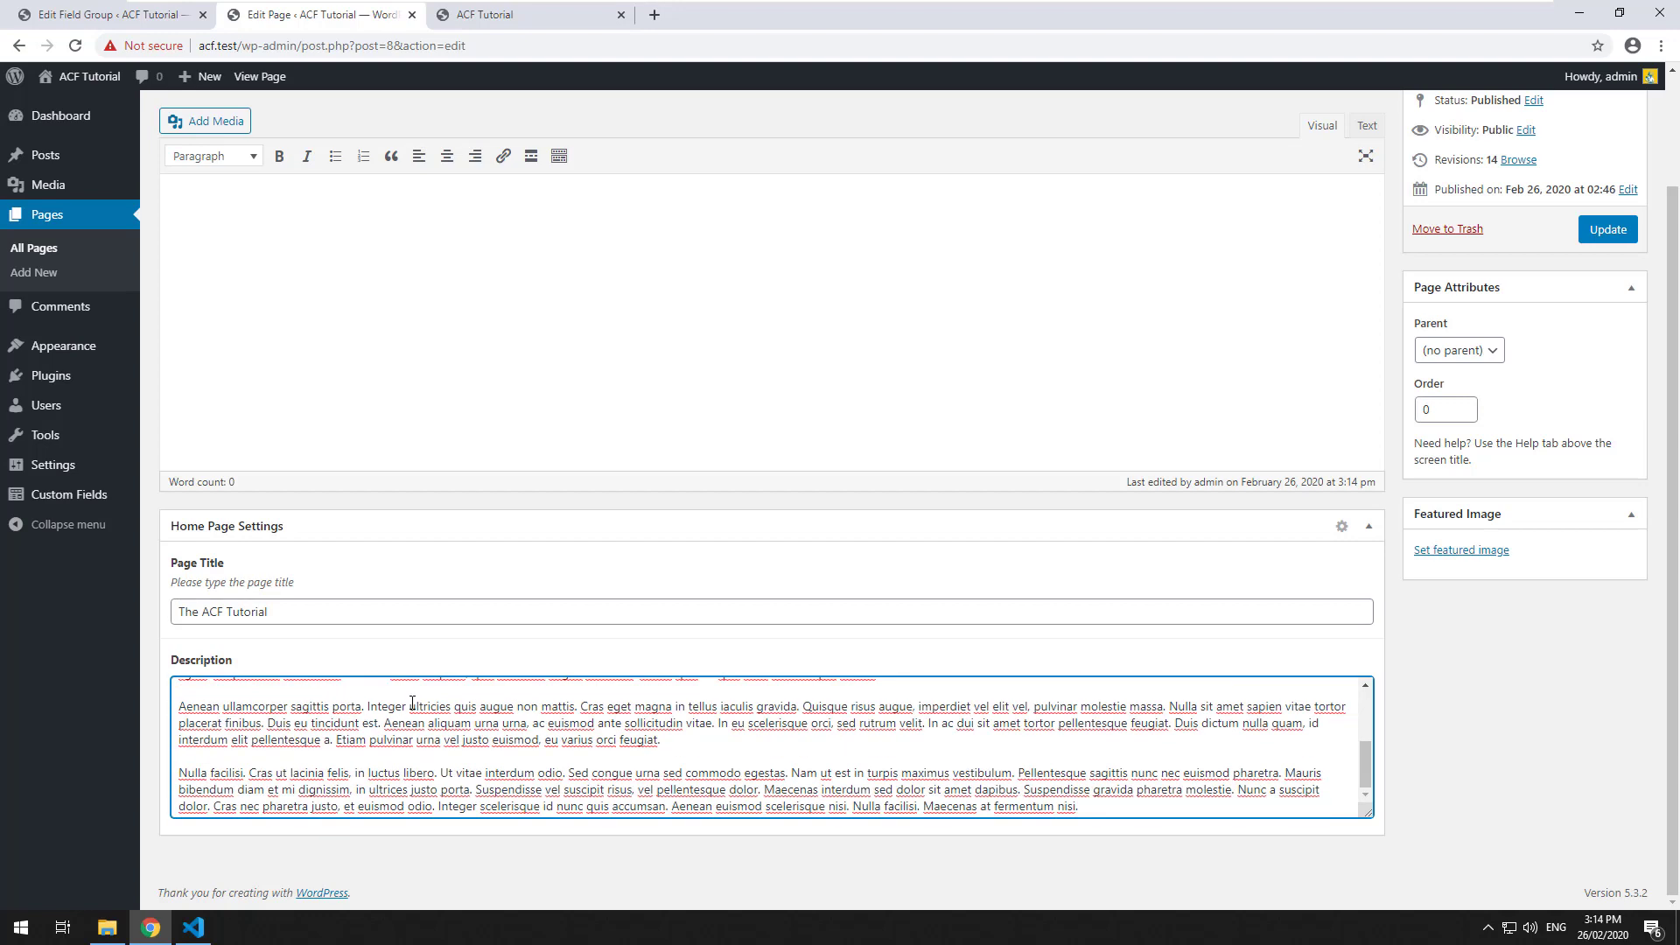
scroll(389, 739, "up", 5)
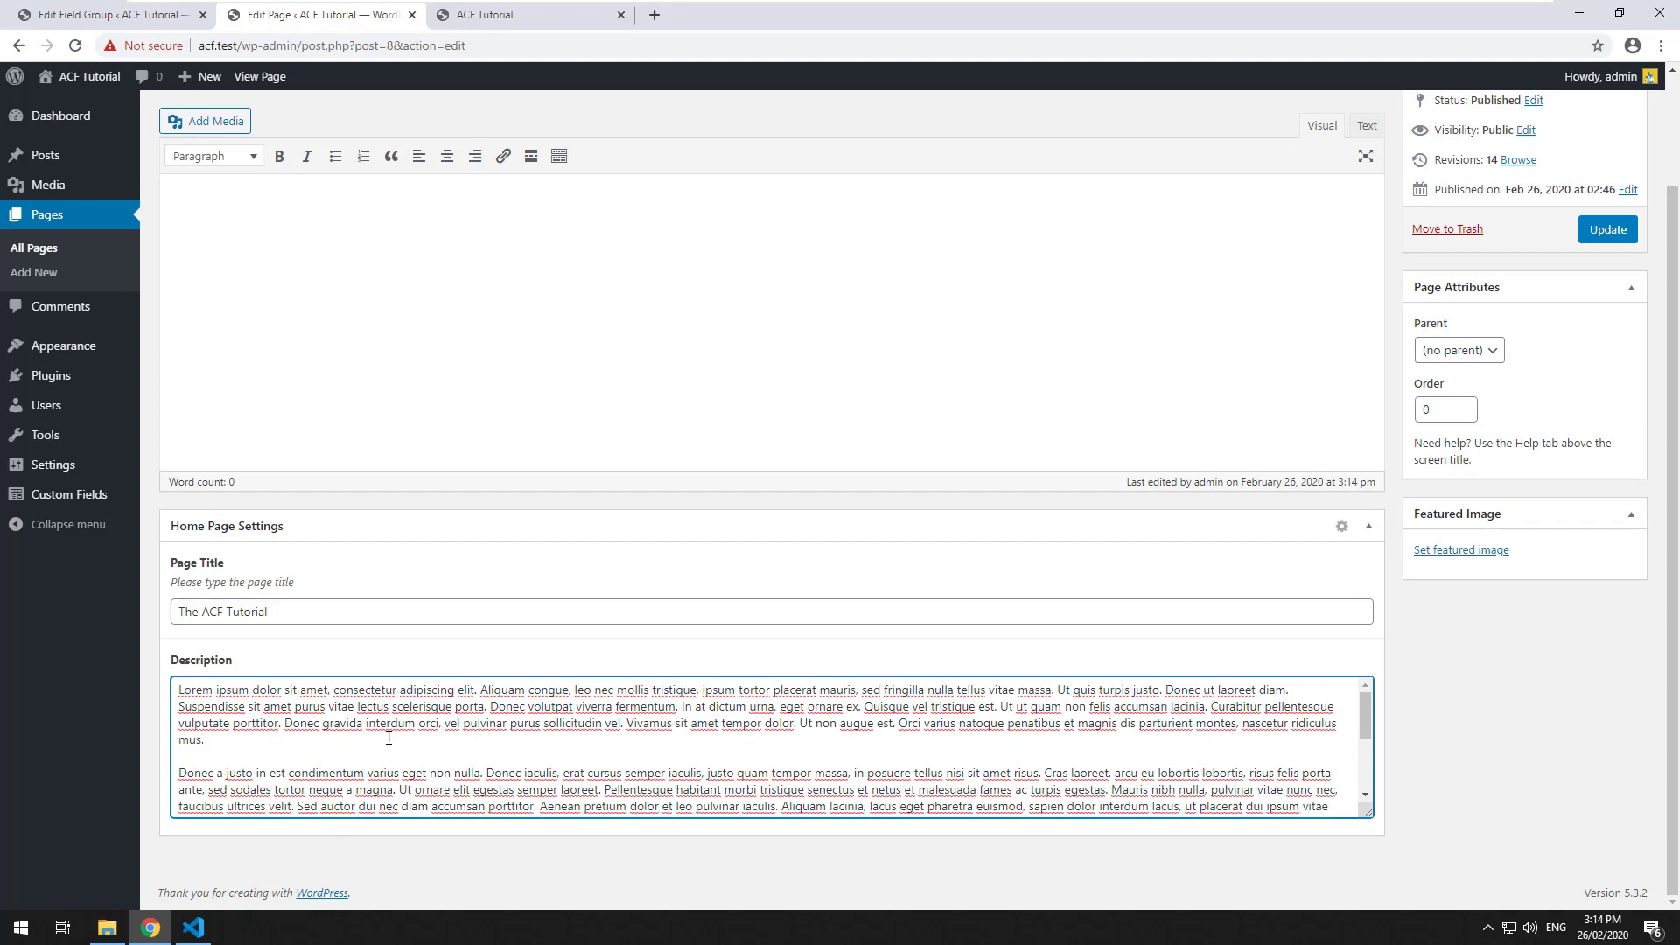
scroll(389, 737, "down", 2)
scroll(389, 738, "down", 2)
scroll(389, 738, "up", 5)
scroll(363, 745, "down", 2)
scroll(362, 744, "down", 2)
scroll(363, 745, "up", 5)
left_click(1620, 236)
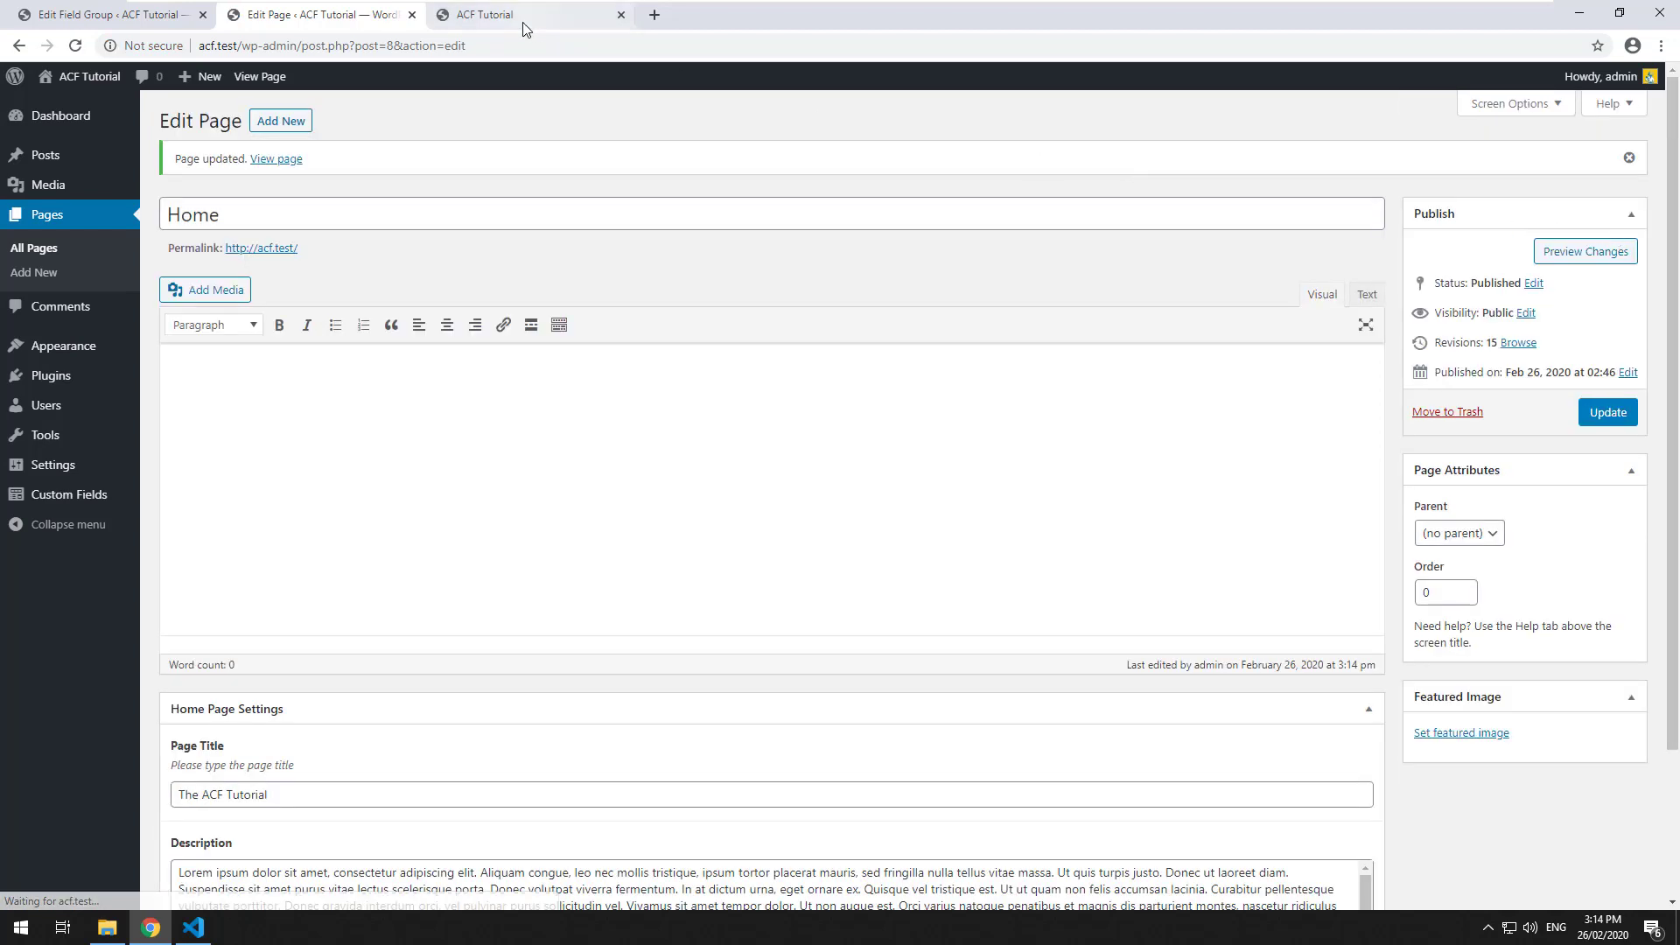
Reload the live Home page, which shows only the title, then bring up front-page.php
left_click(517, 16)
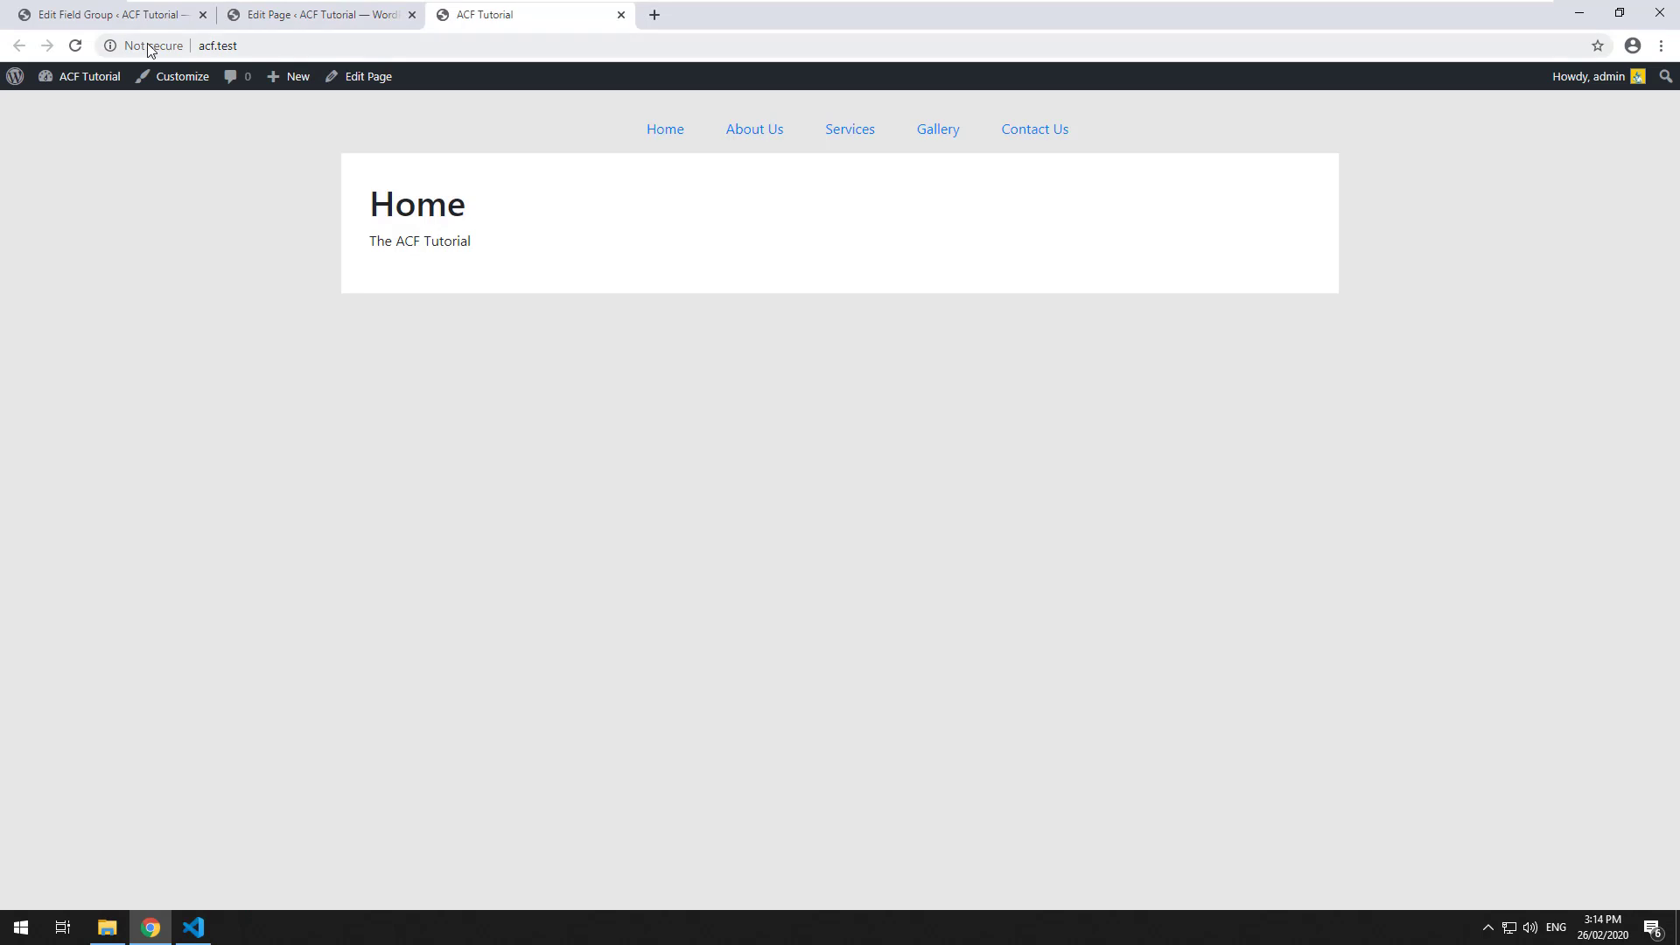
left_click(73, 52)
mouse_move(193, 928)
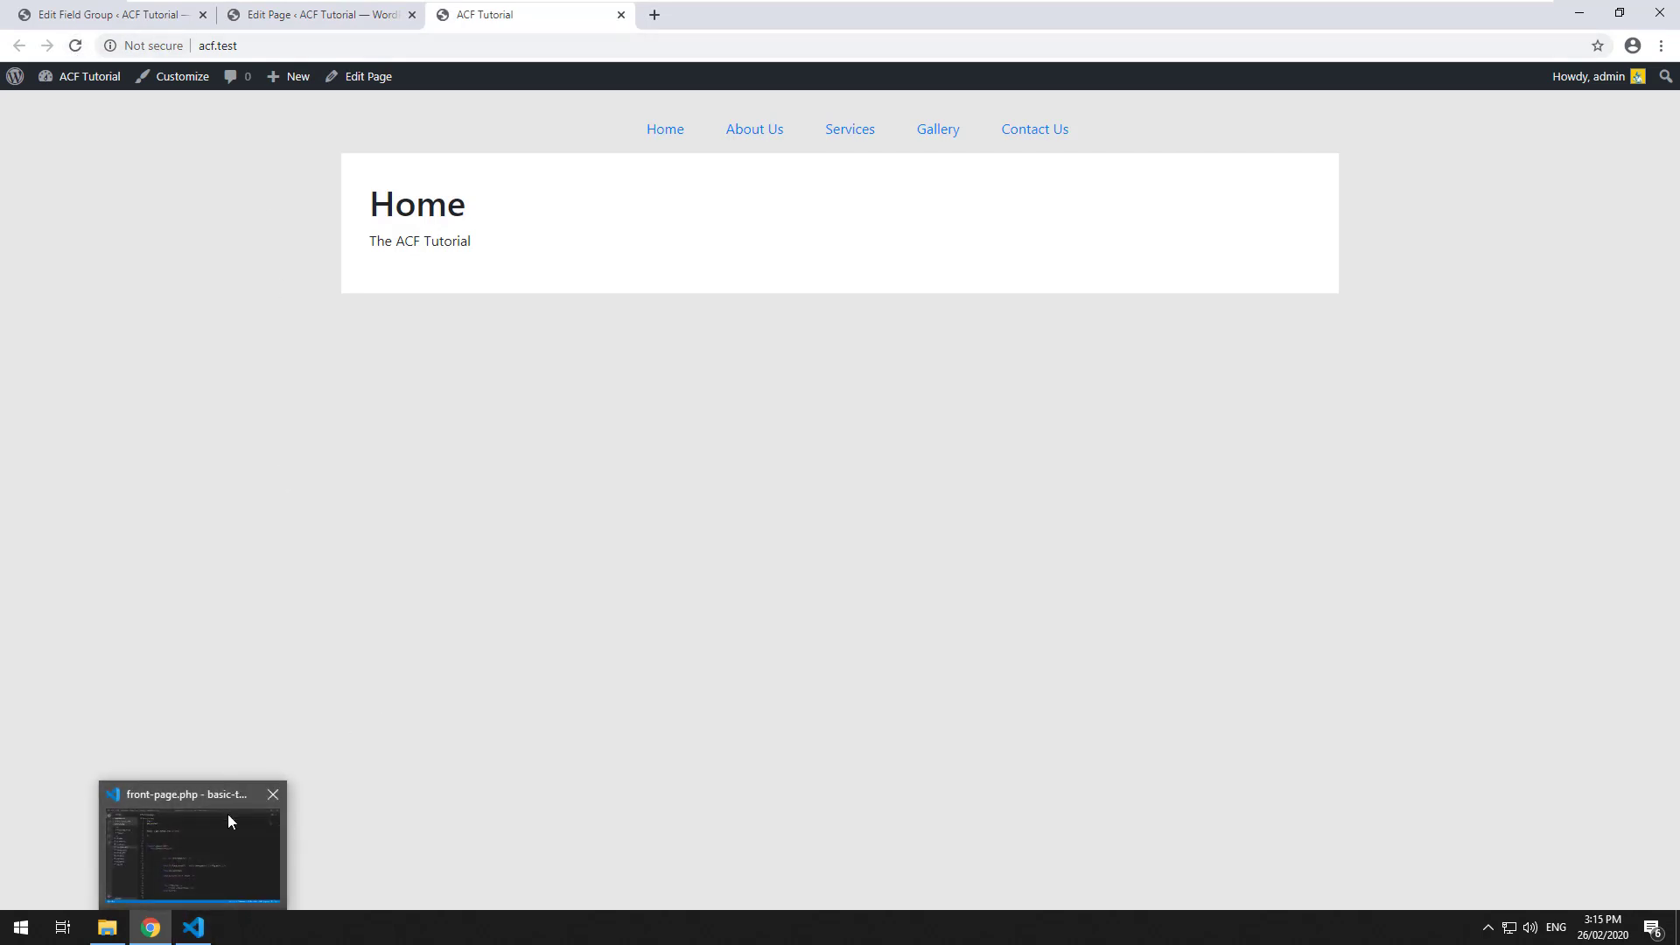
left_click(229, 820)
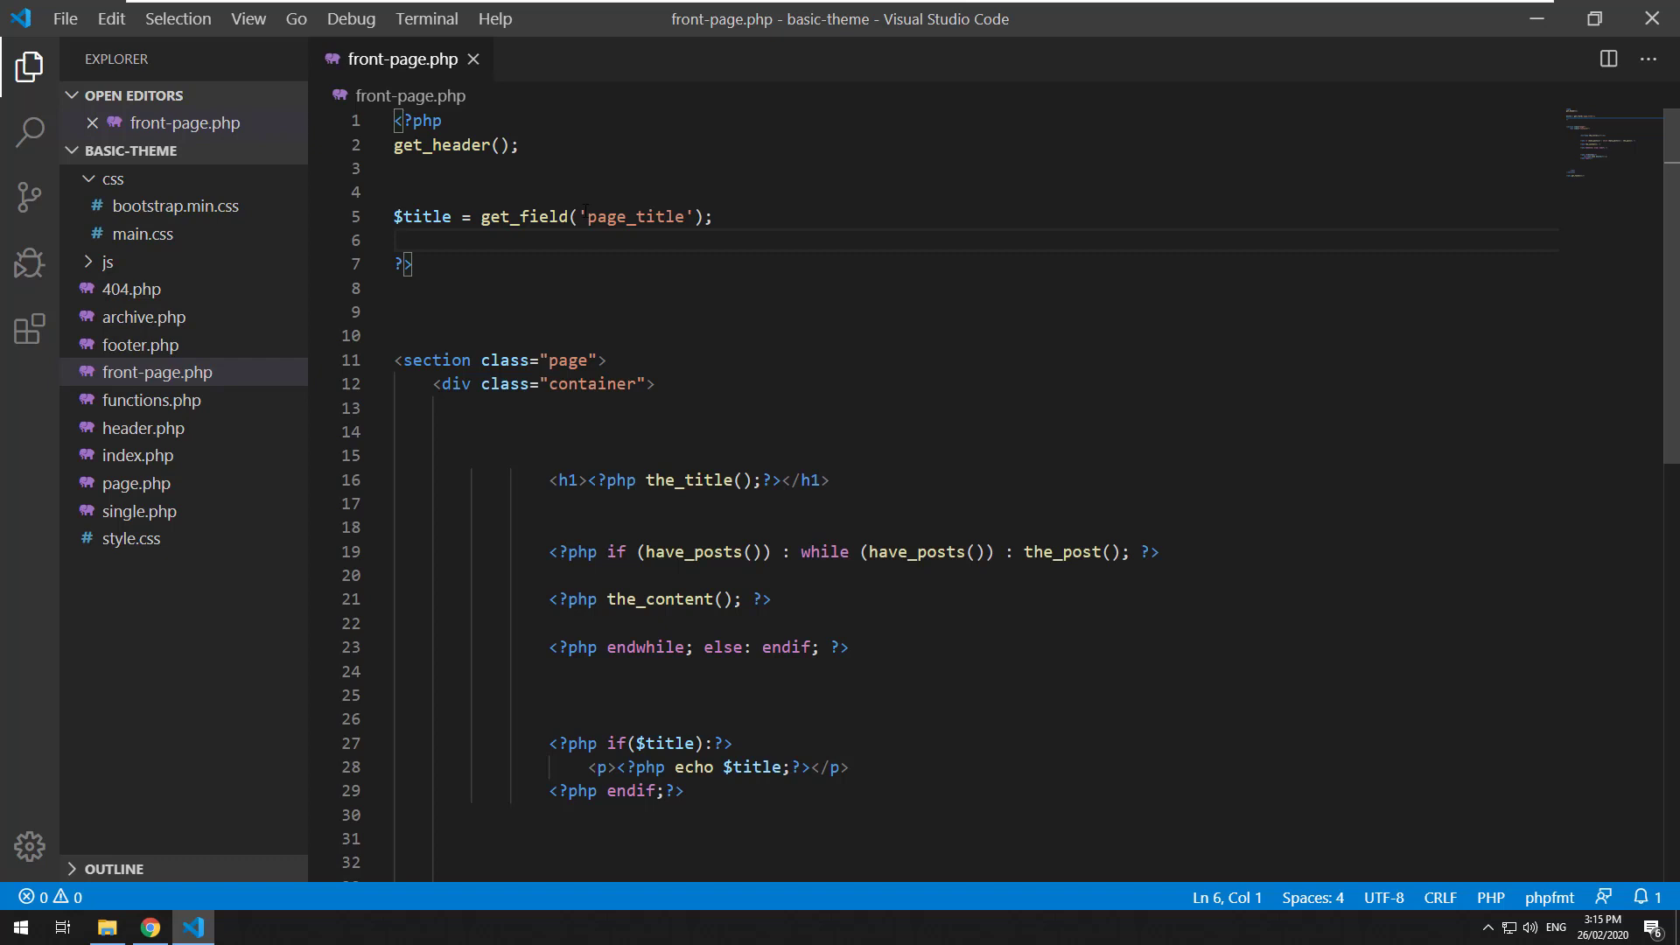
type("$d")
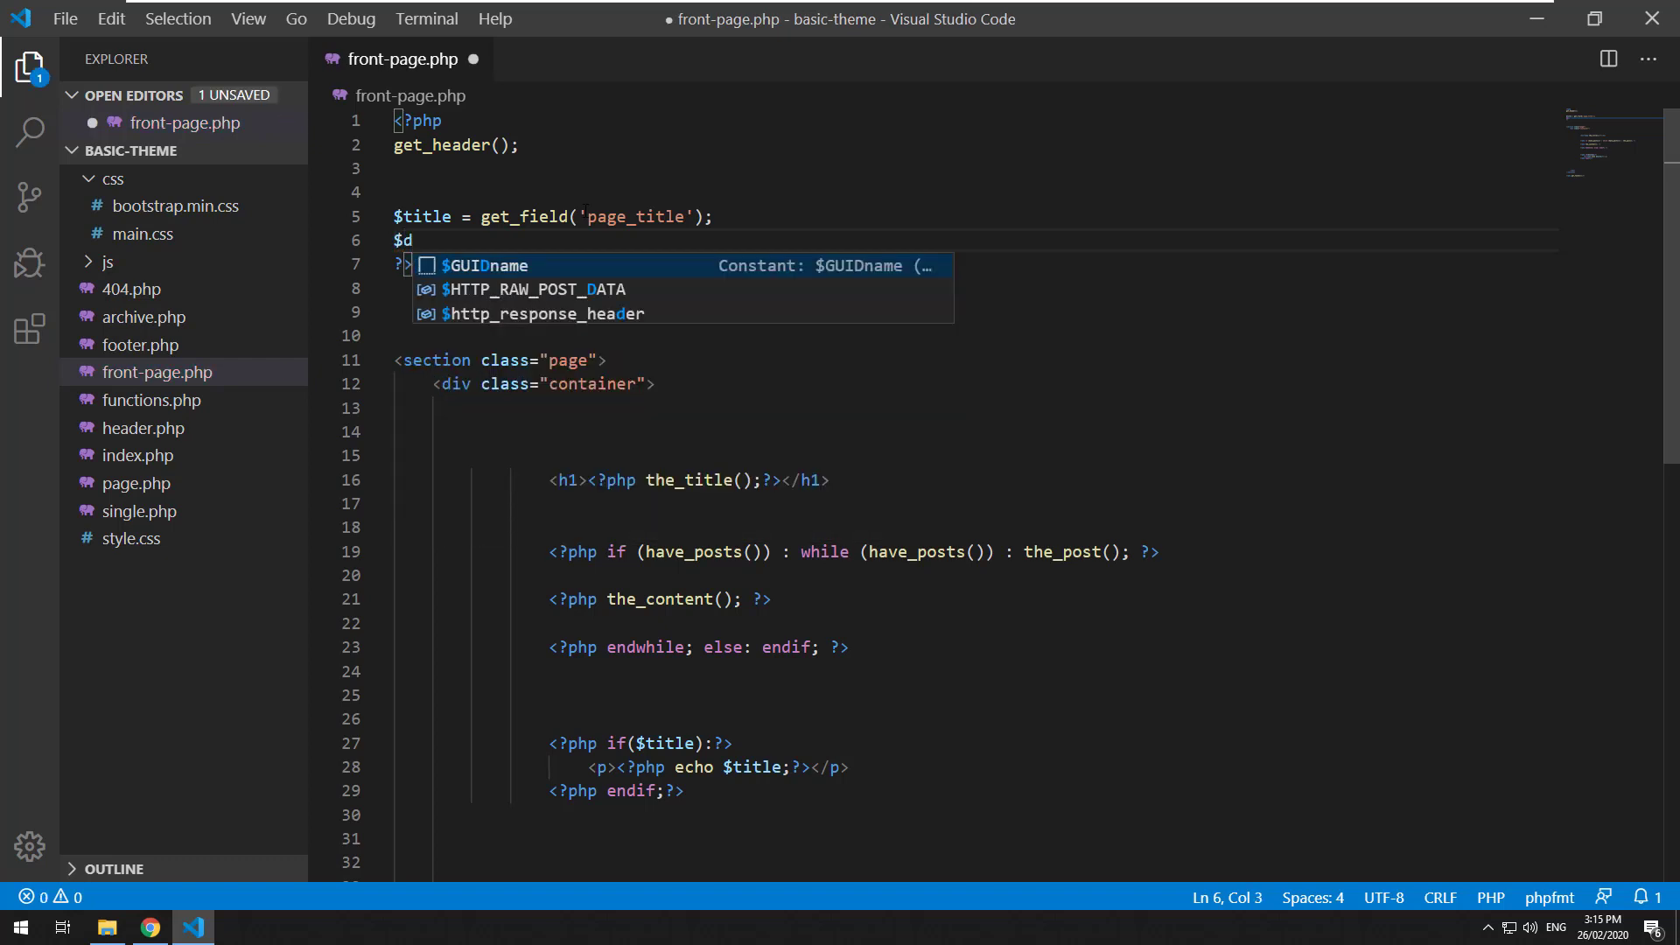
type("escription = ")
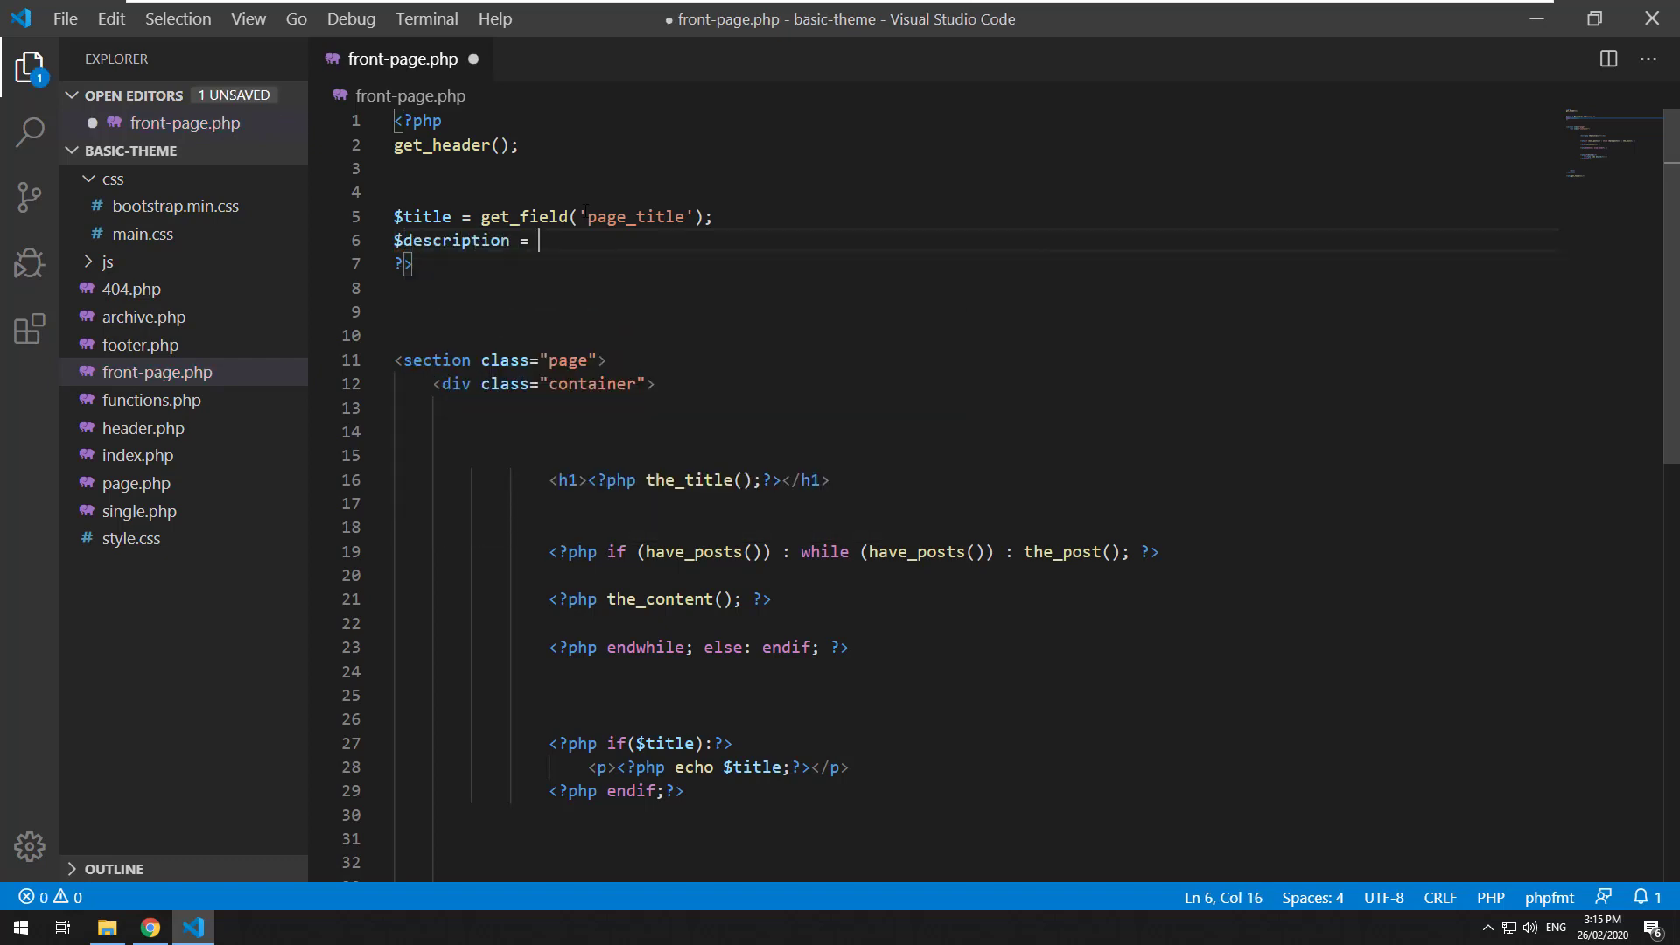
type("get_field('")
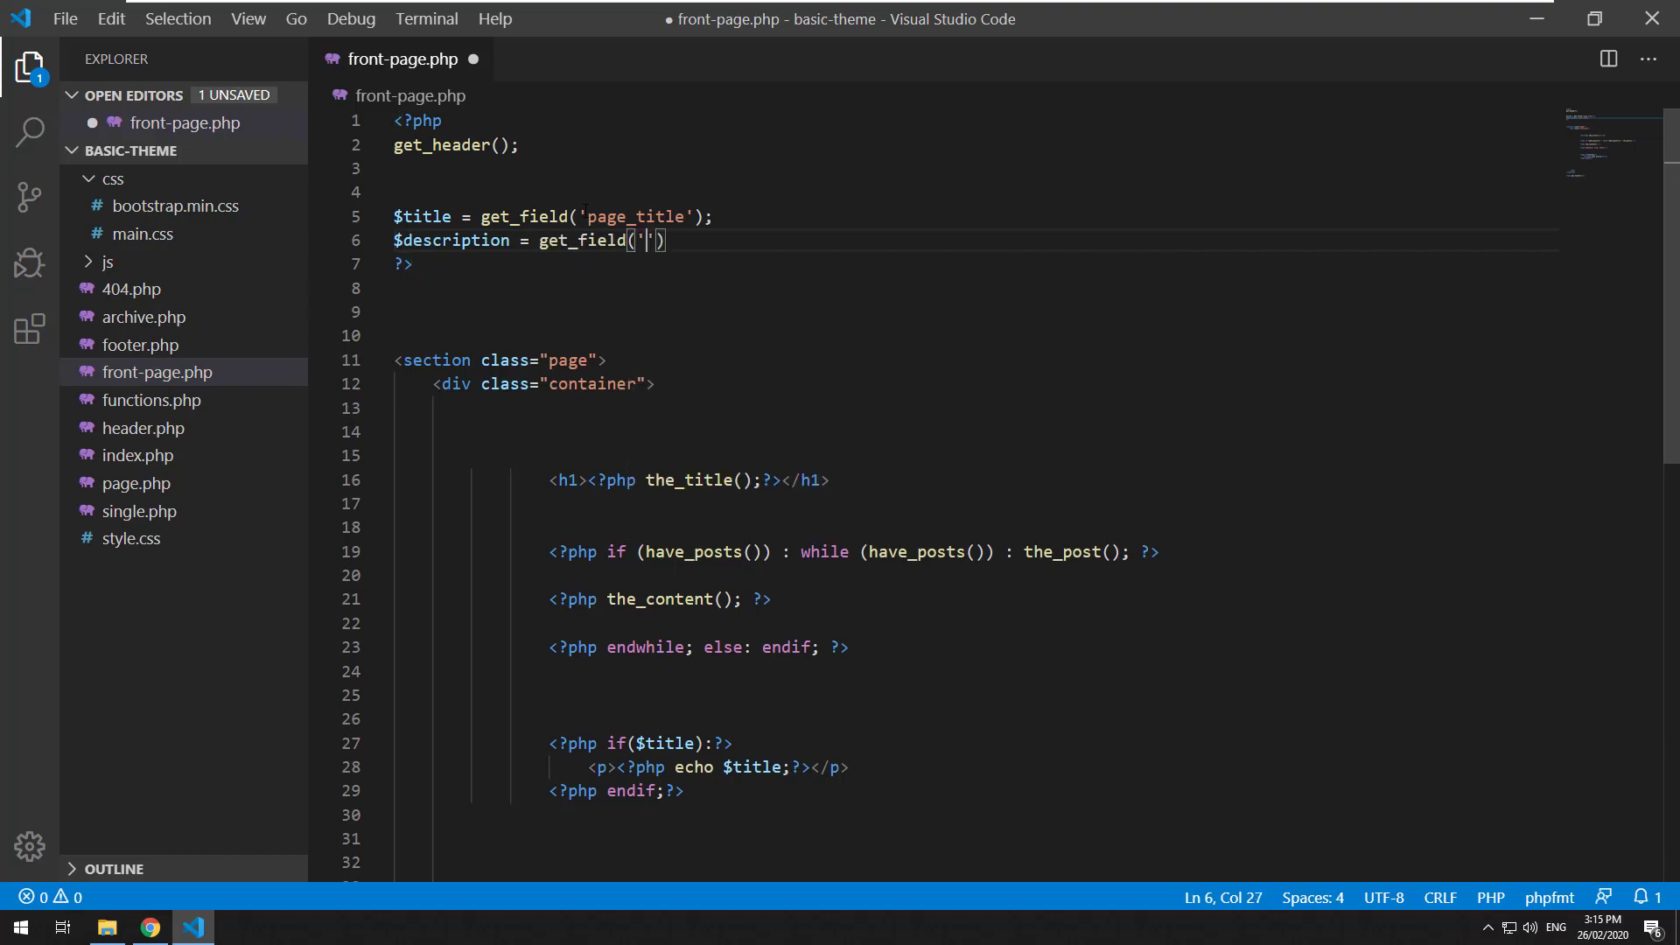
Copy the field name 'description' from the field group into the quotes on line 6
left_click(151, 928)
left_click(137, 16)
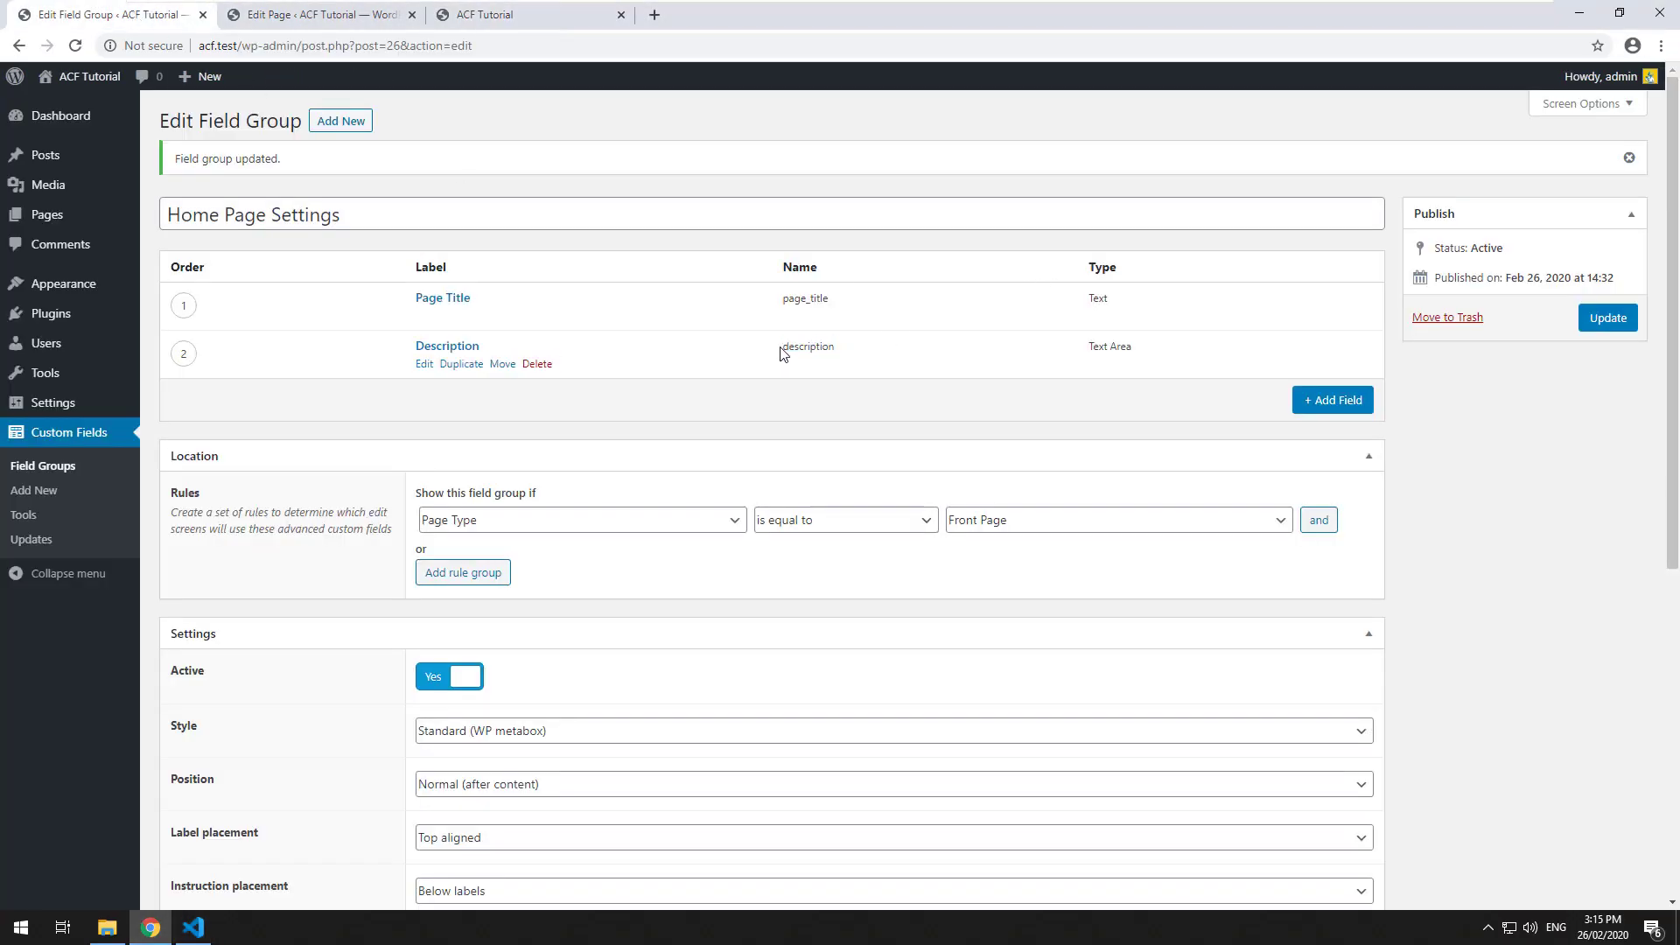
left_click_drag(781, 348, 840, 354)
key("ctrl+c")
left_click(193, 928)
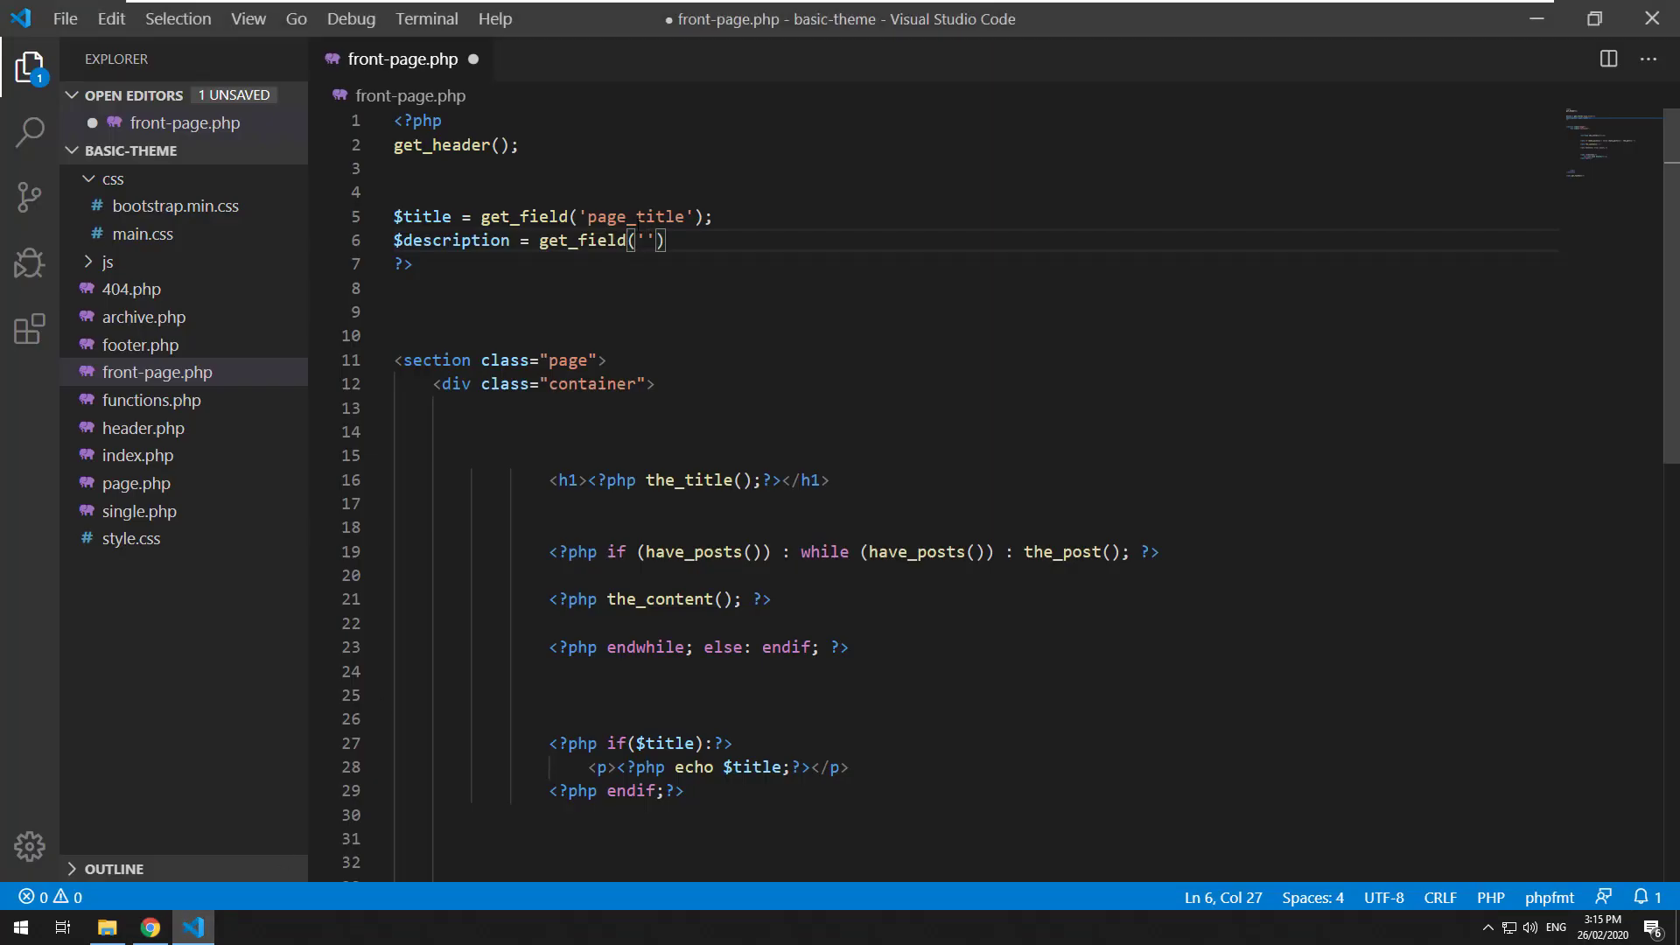
key("ctrl+v")
left_click(815, 241)
type(";")
scroll(1035, 353, "down", 4)
Add blank lines below the title block and build the if($description) … endif block
left_click(824, 484)
key("Return")
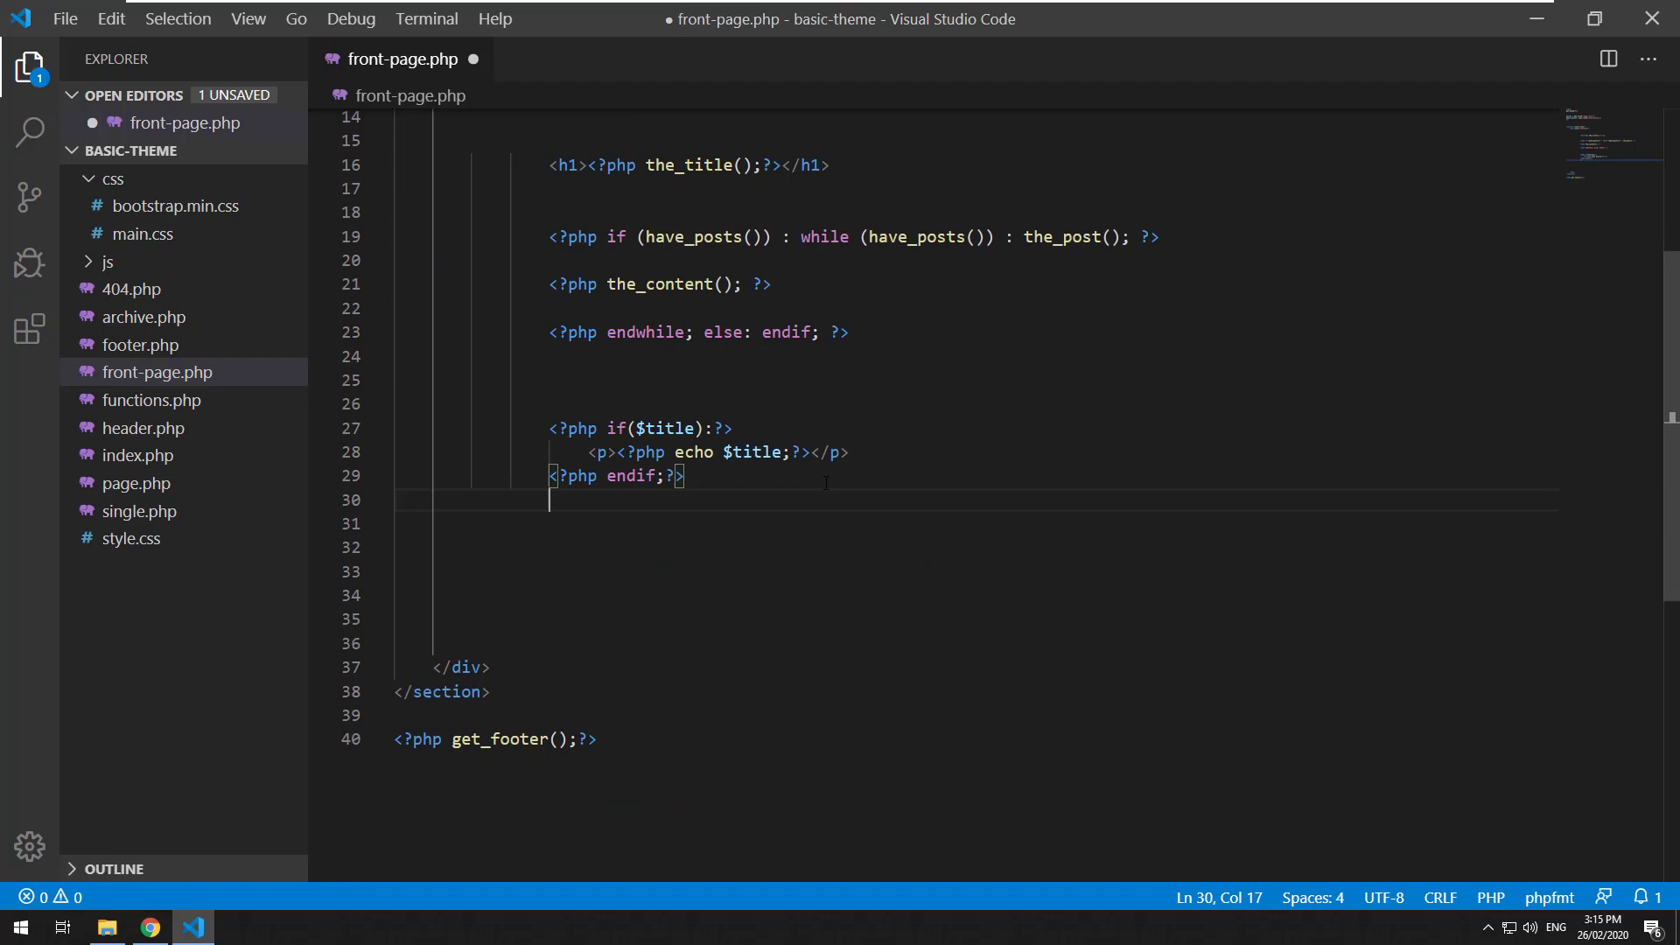
key("Return")
key("Return")
key("Return")
type("<?php ")
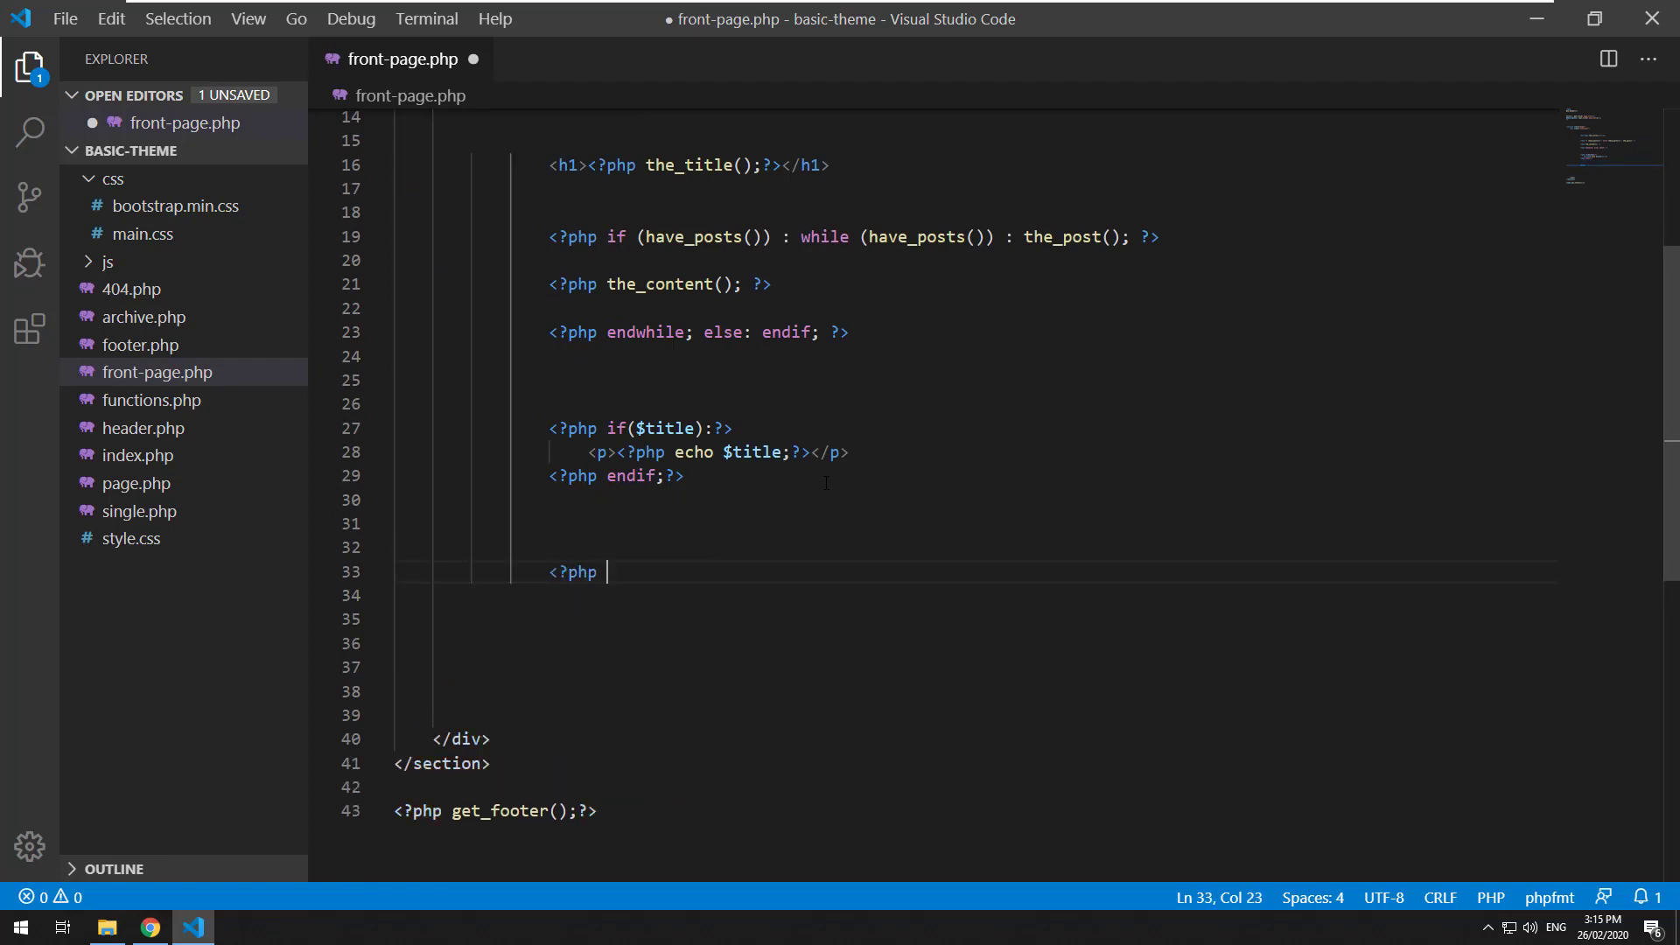
type("if($desc")
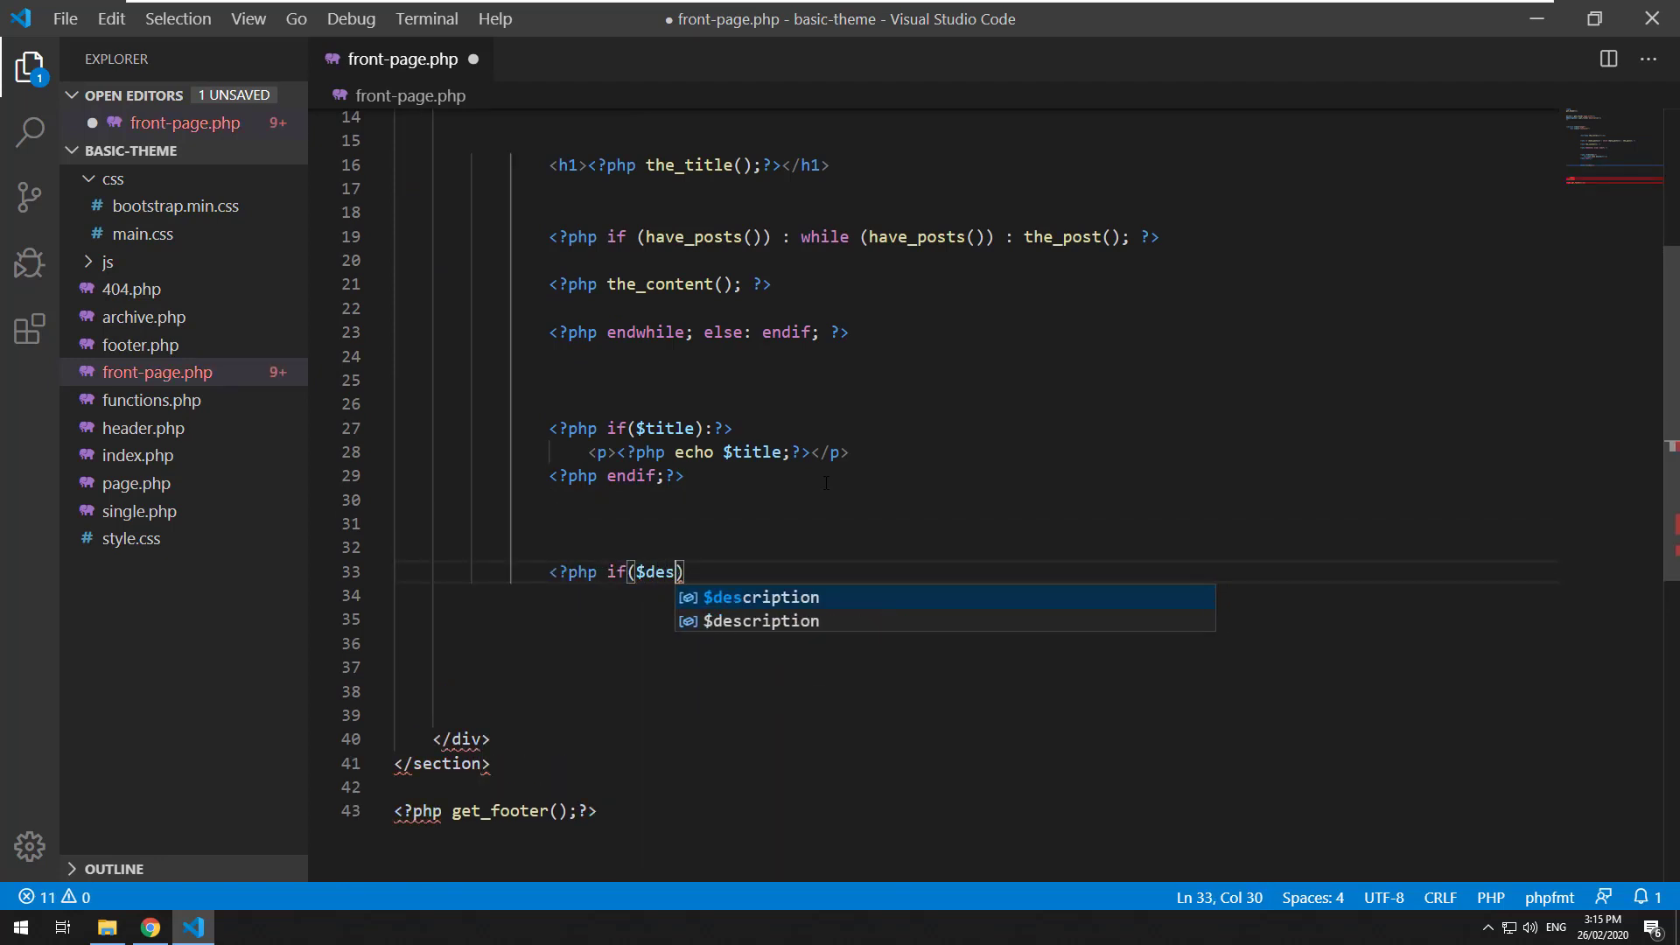
type("ription):?>")
key("Return")
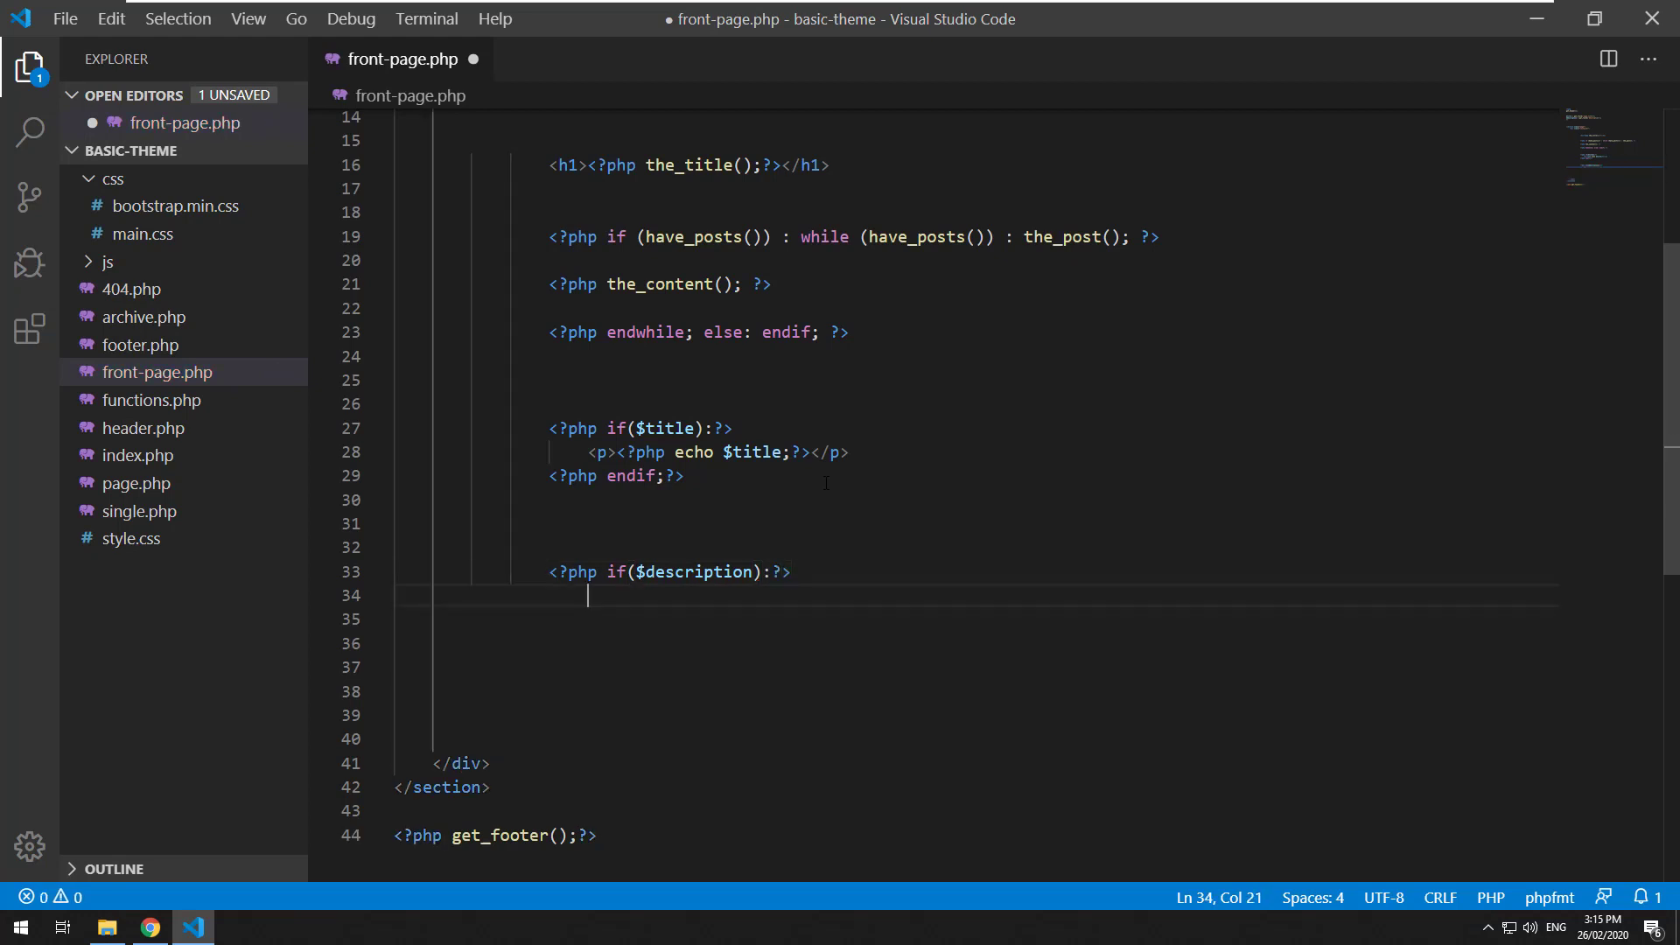
type("<")
key("BackSpace")
key("BackSpace")
key("Return")
key("Tab")
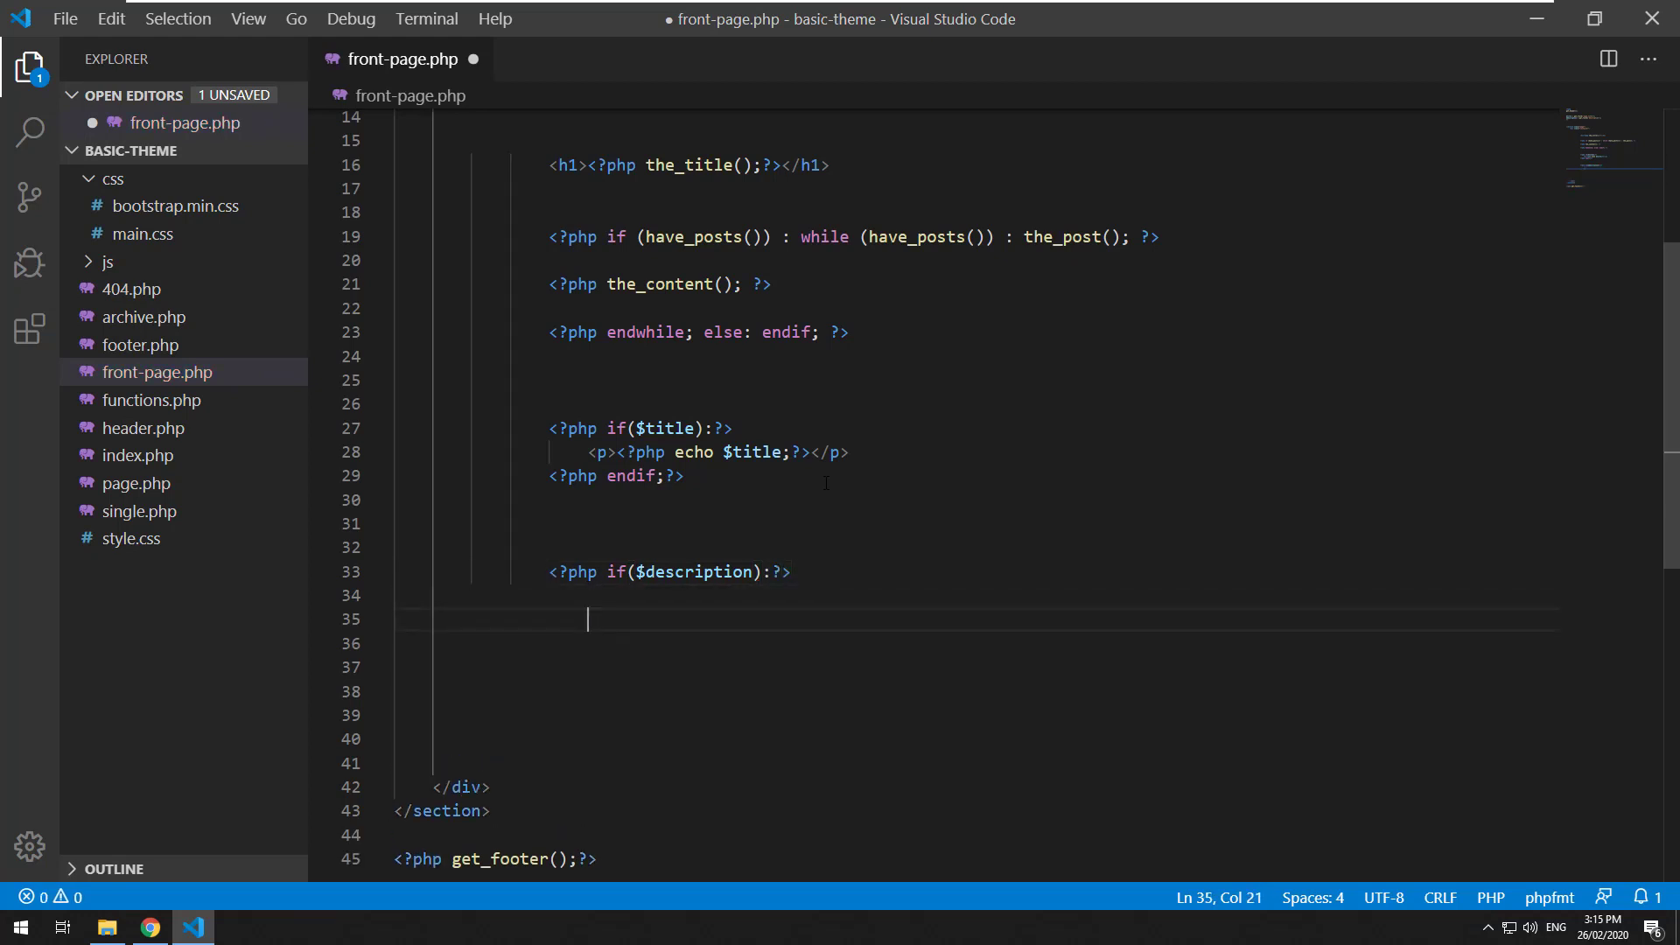
type("<?php endif;?>")
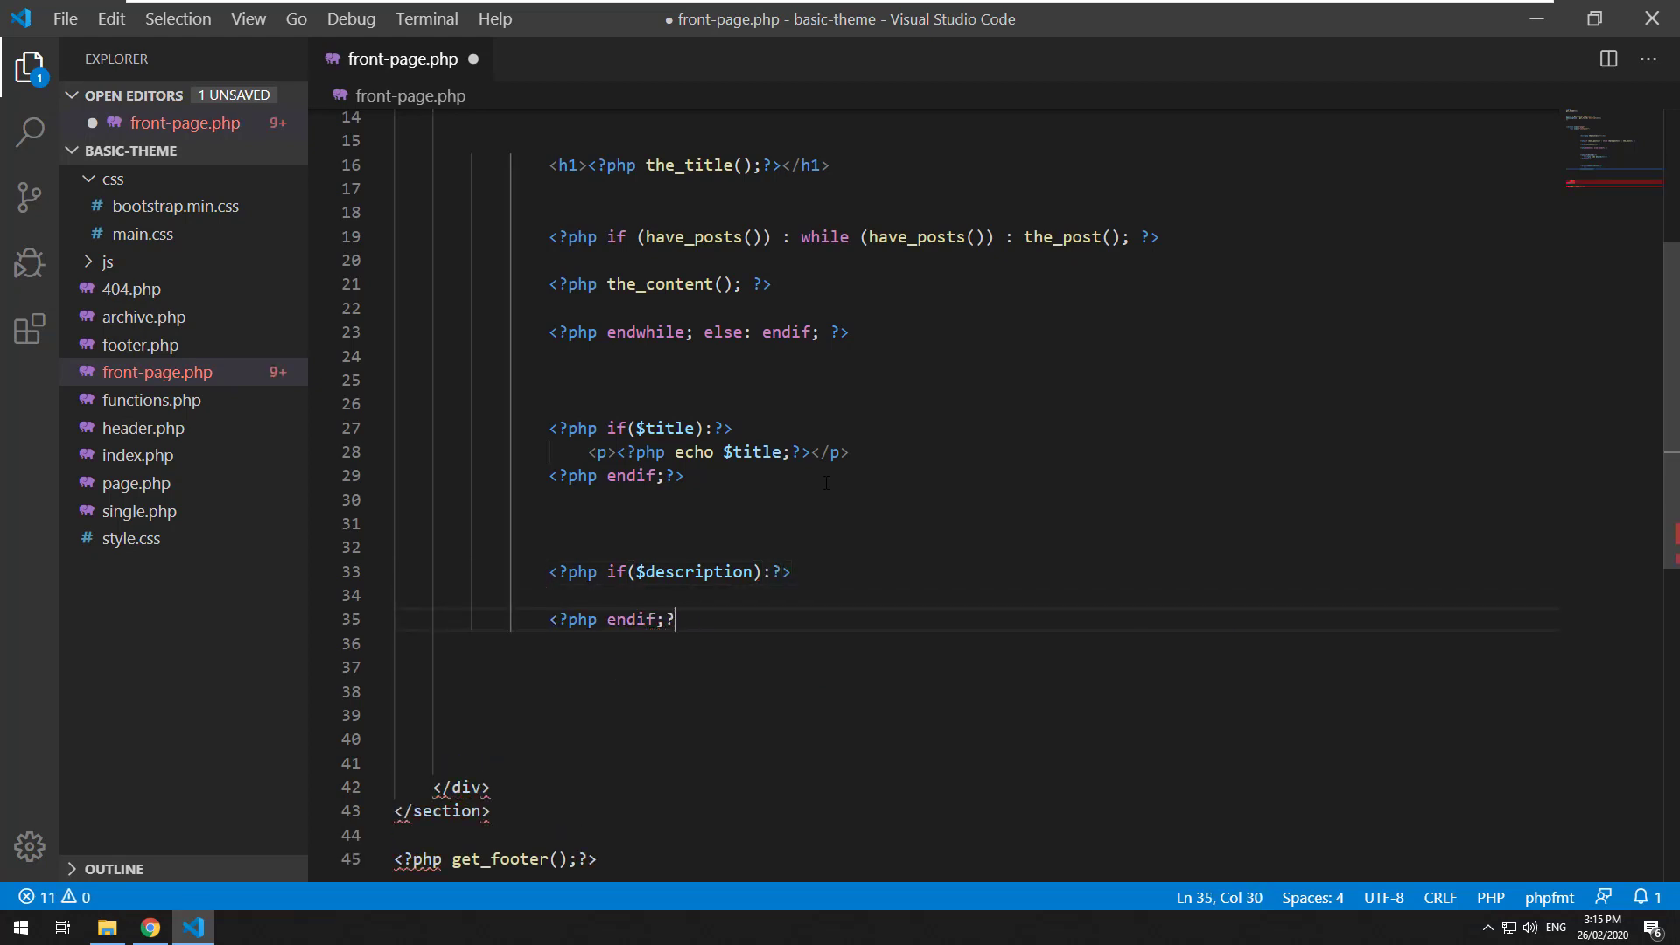
Insert <?php echo $description;?> inside the description block and save front-page.php
left_click(869, 576)
key("Return")
key("Return")
key("Tab")
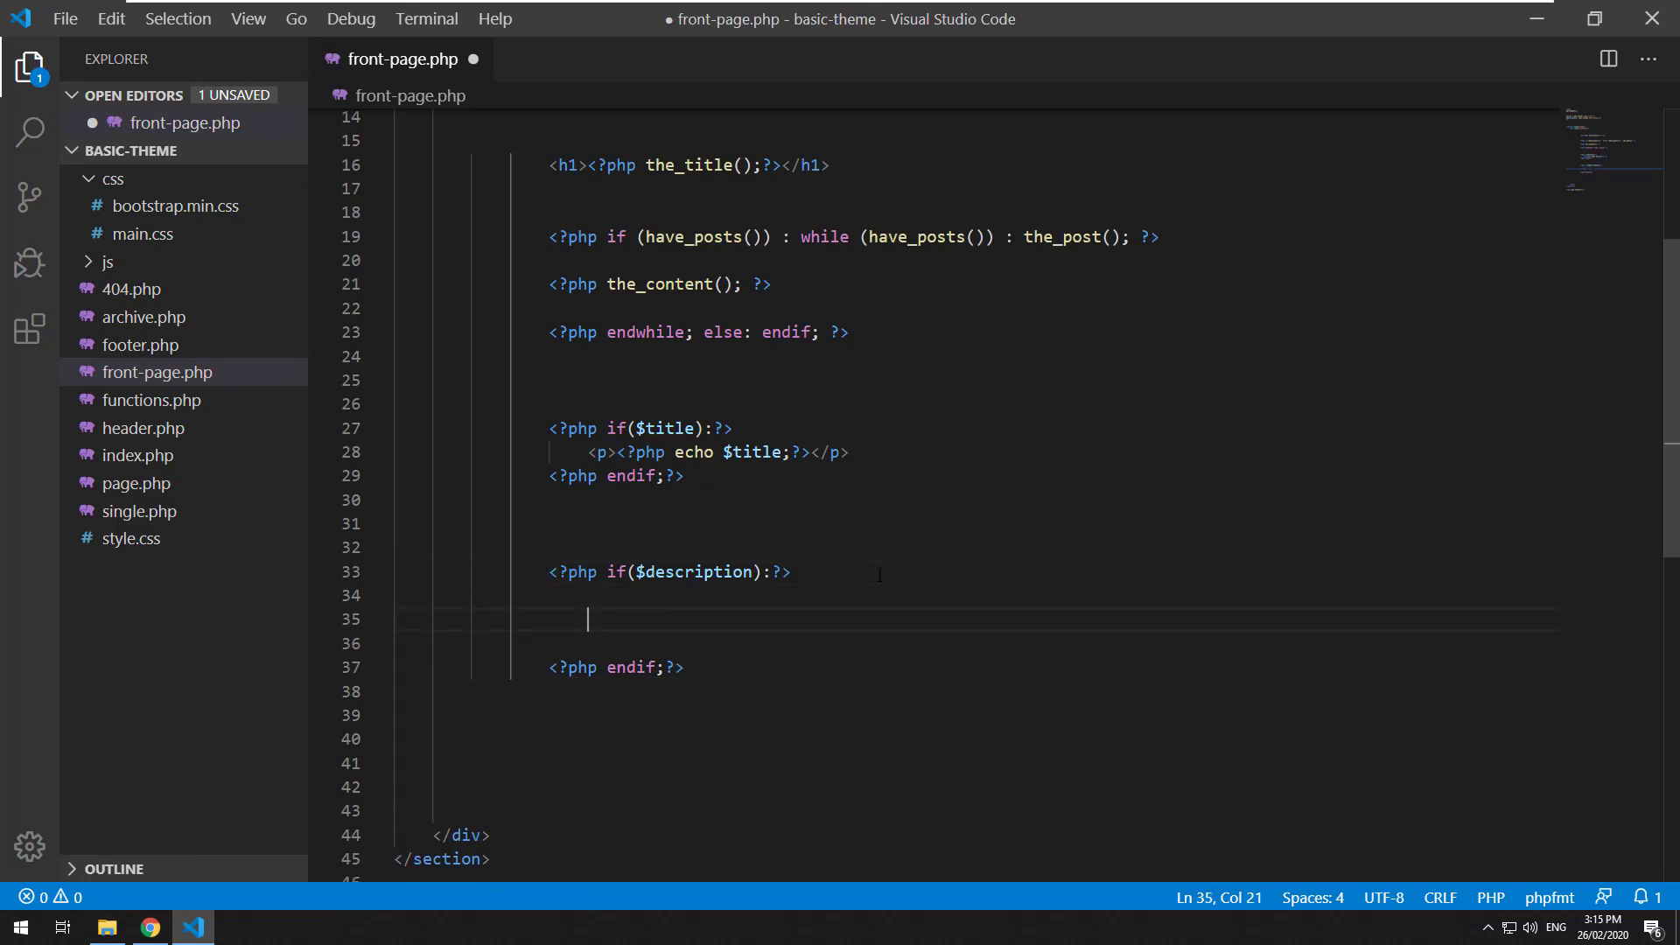
type("<?php echo $des")
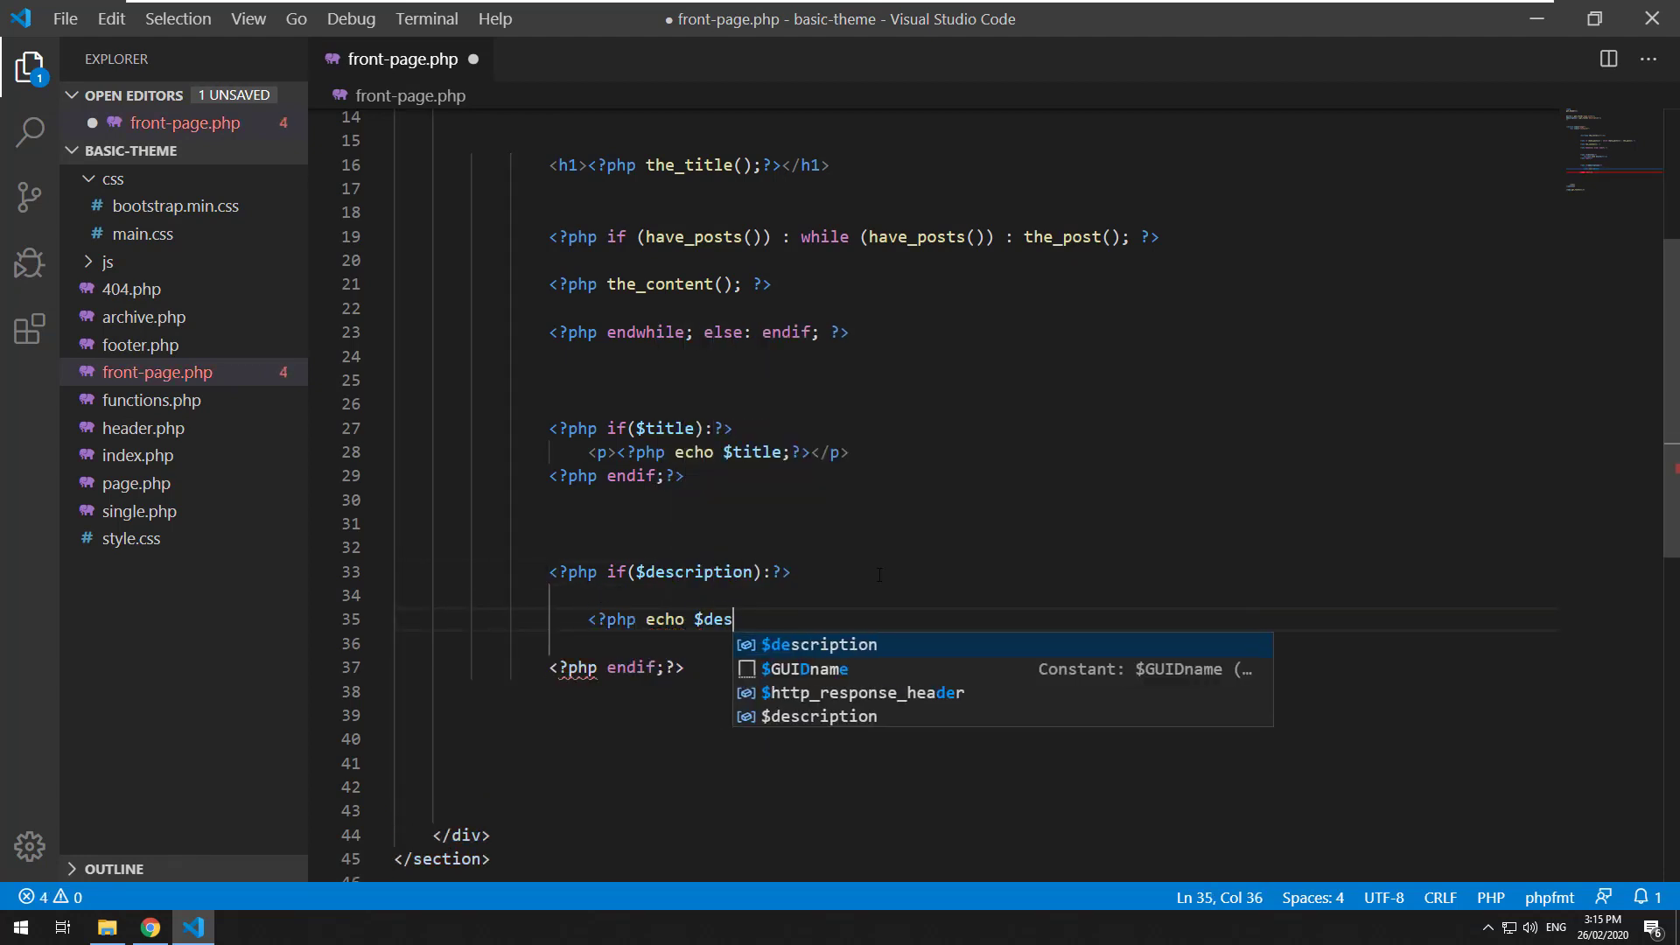
type("cription;?>")
key("ctrl+s")
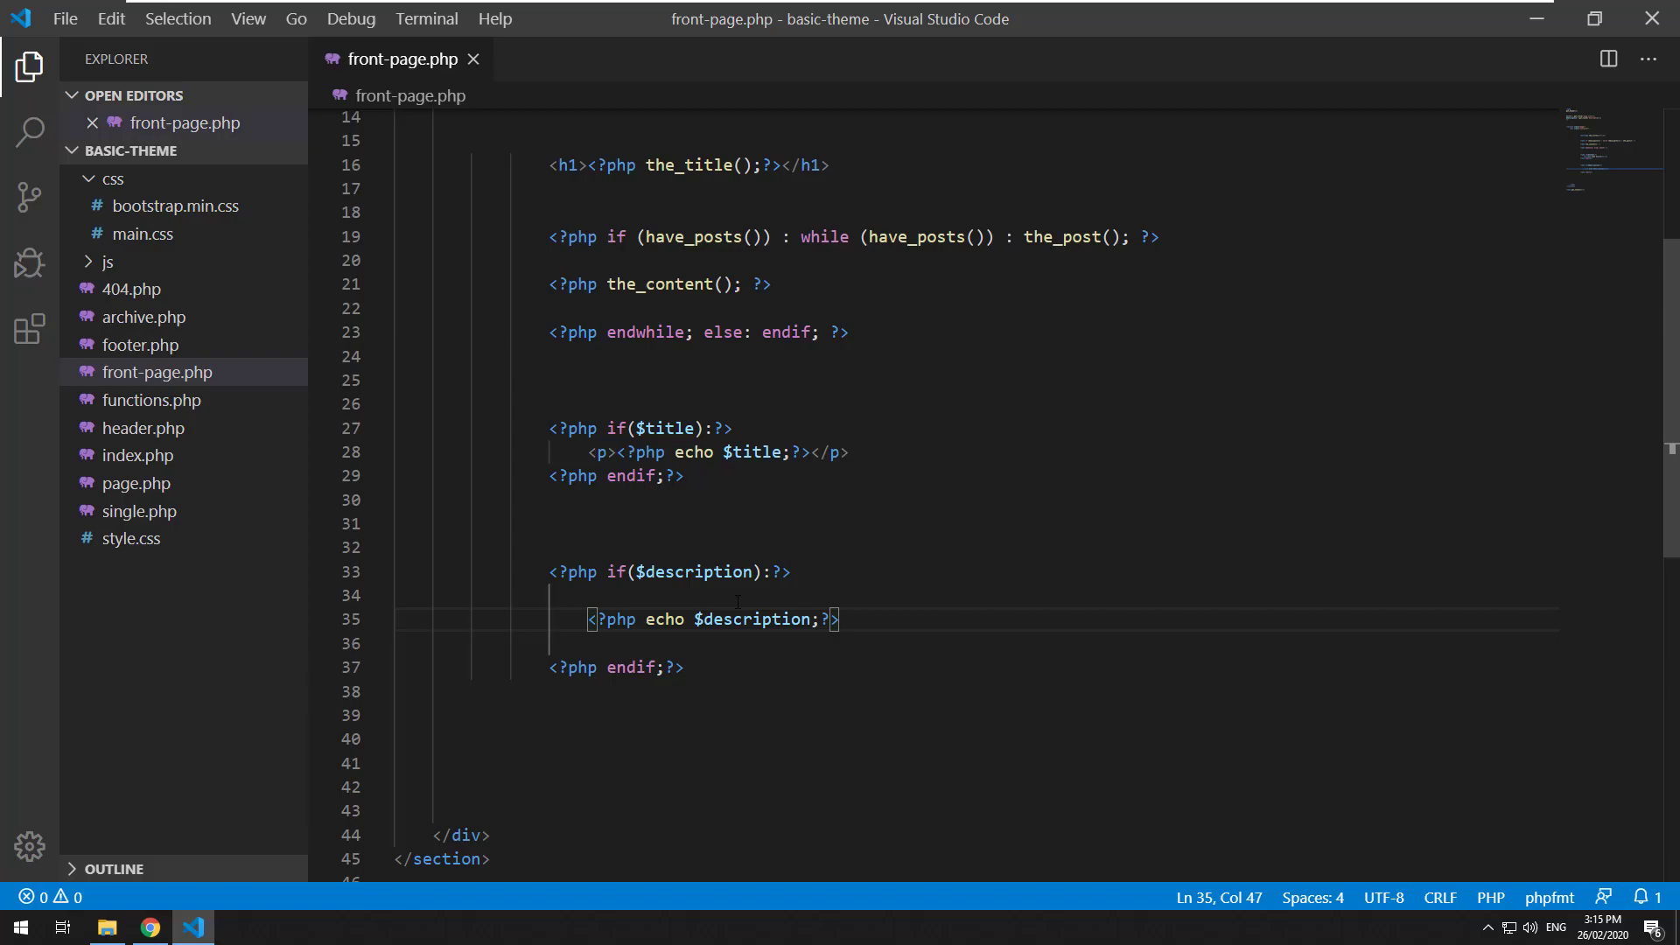
left_click(151, 928)
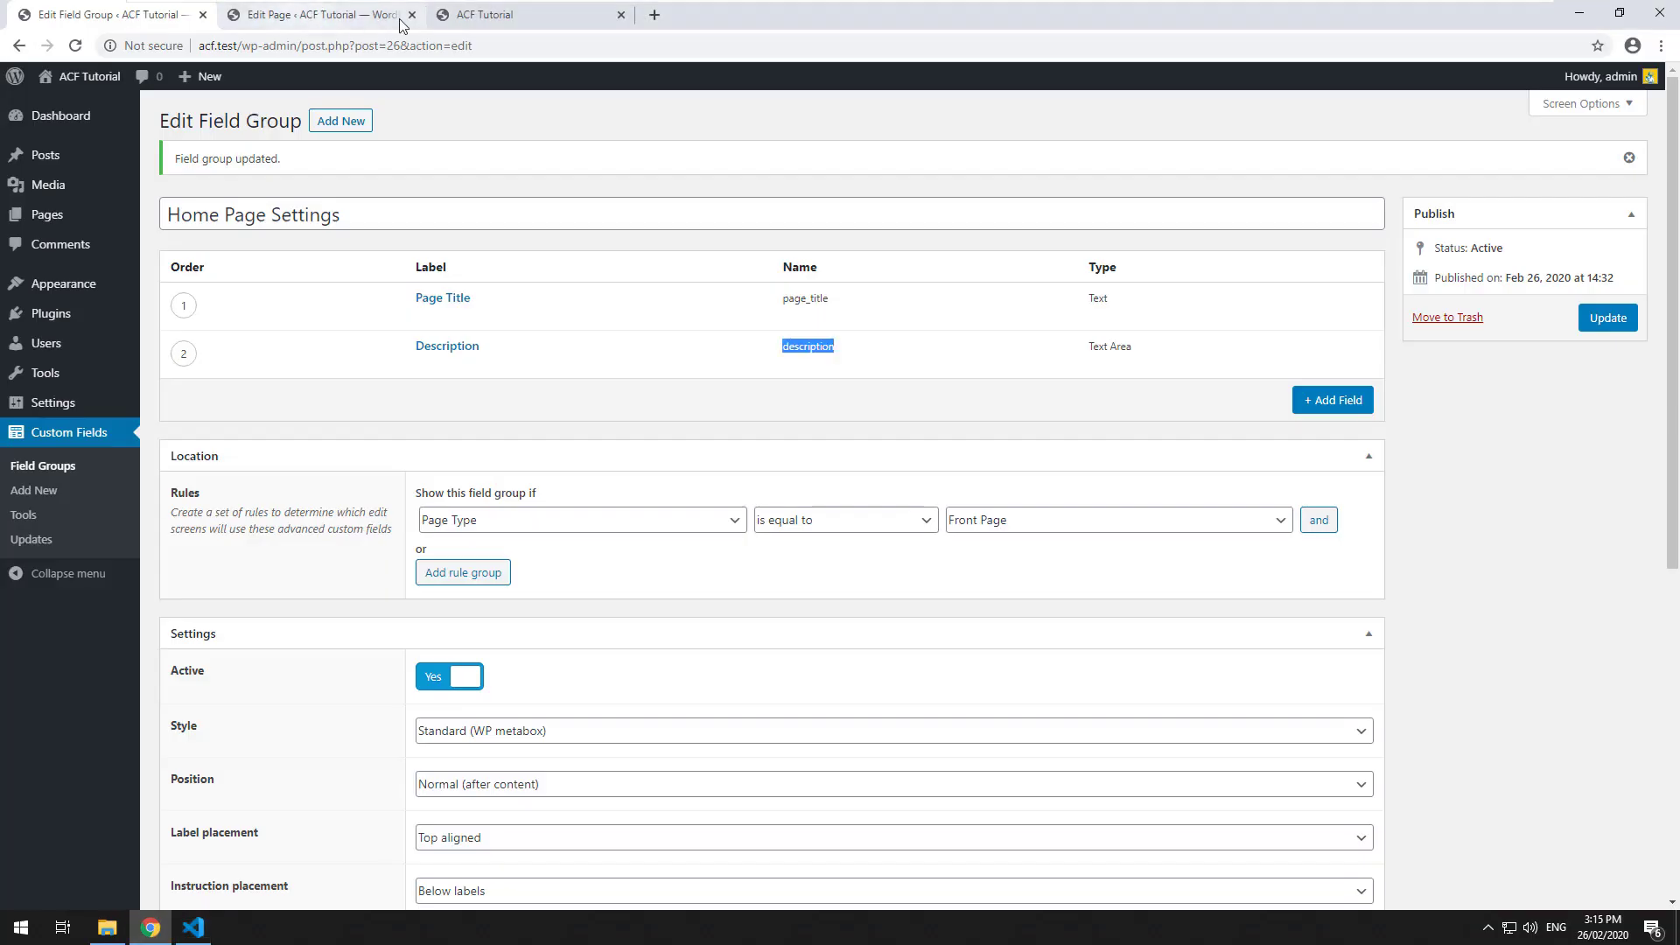
Reload the front page to see the lorem ipsum, comparing it with the editor's Description field
left_click(512, 16)
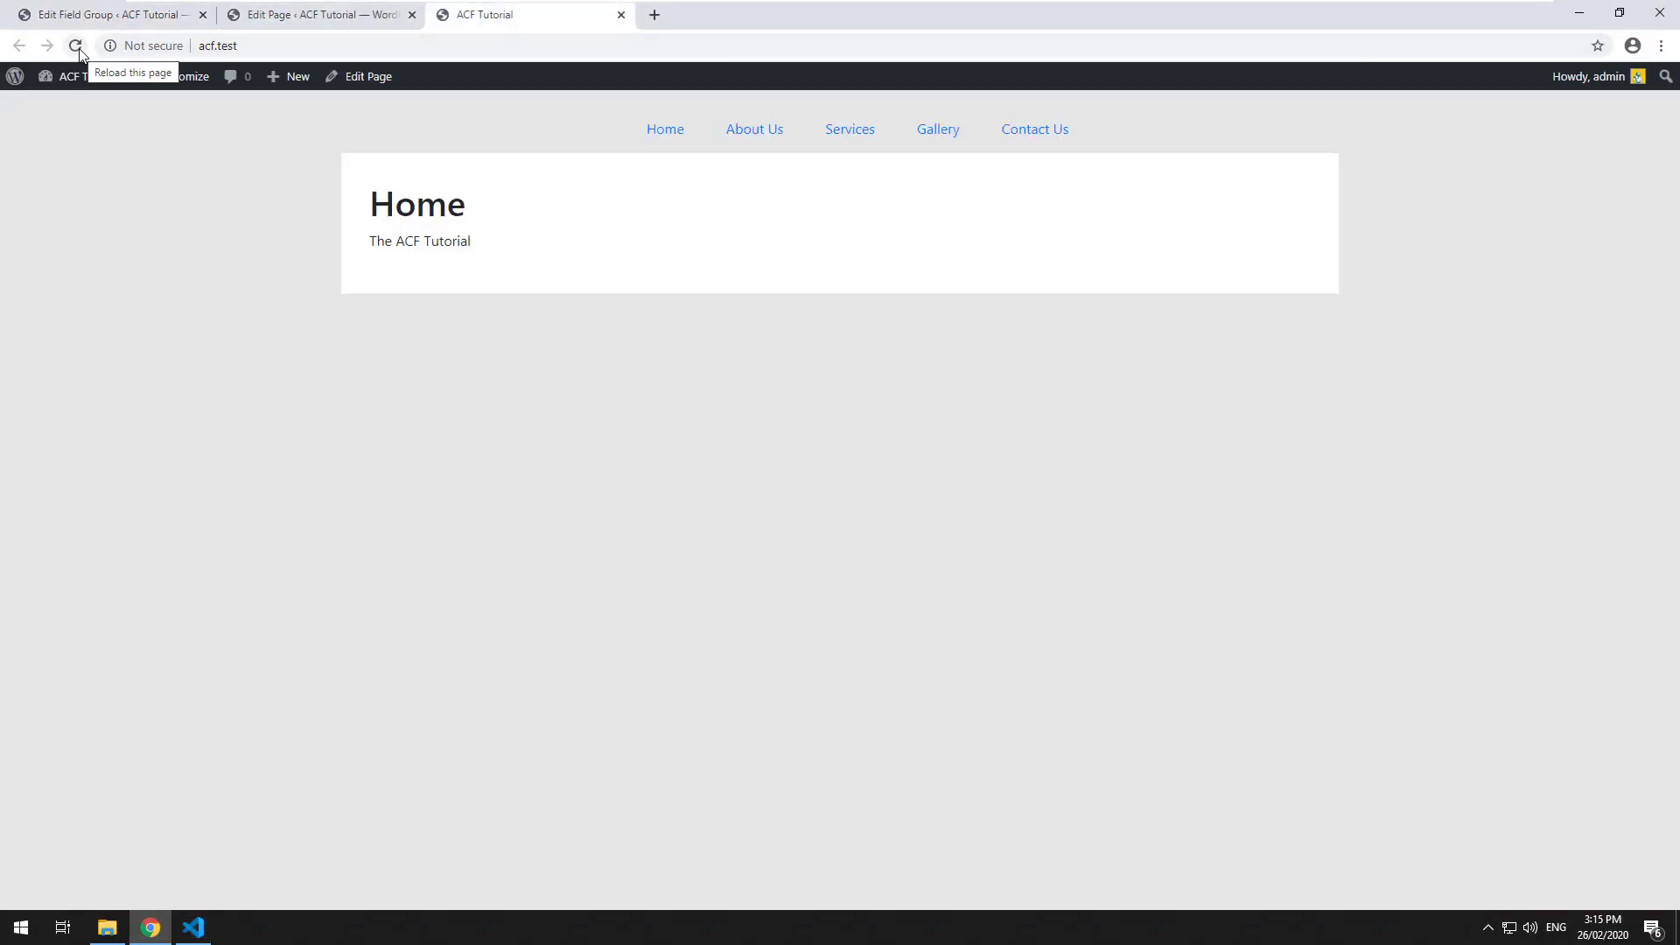
left_click(75, 45)
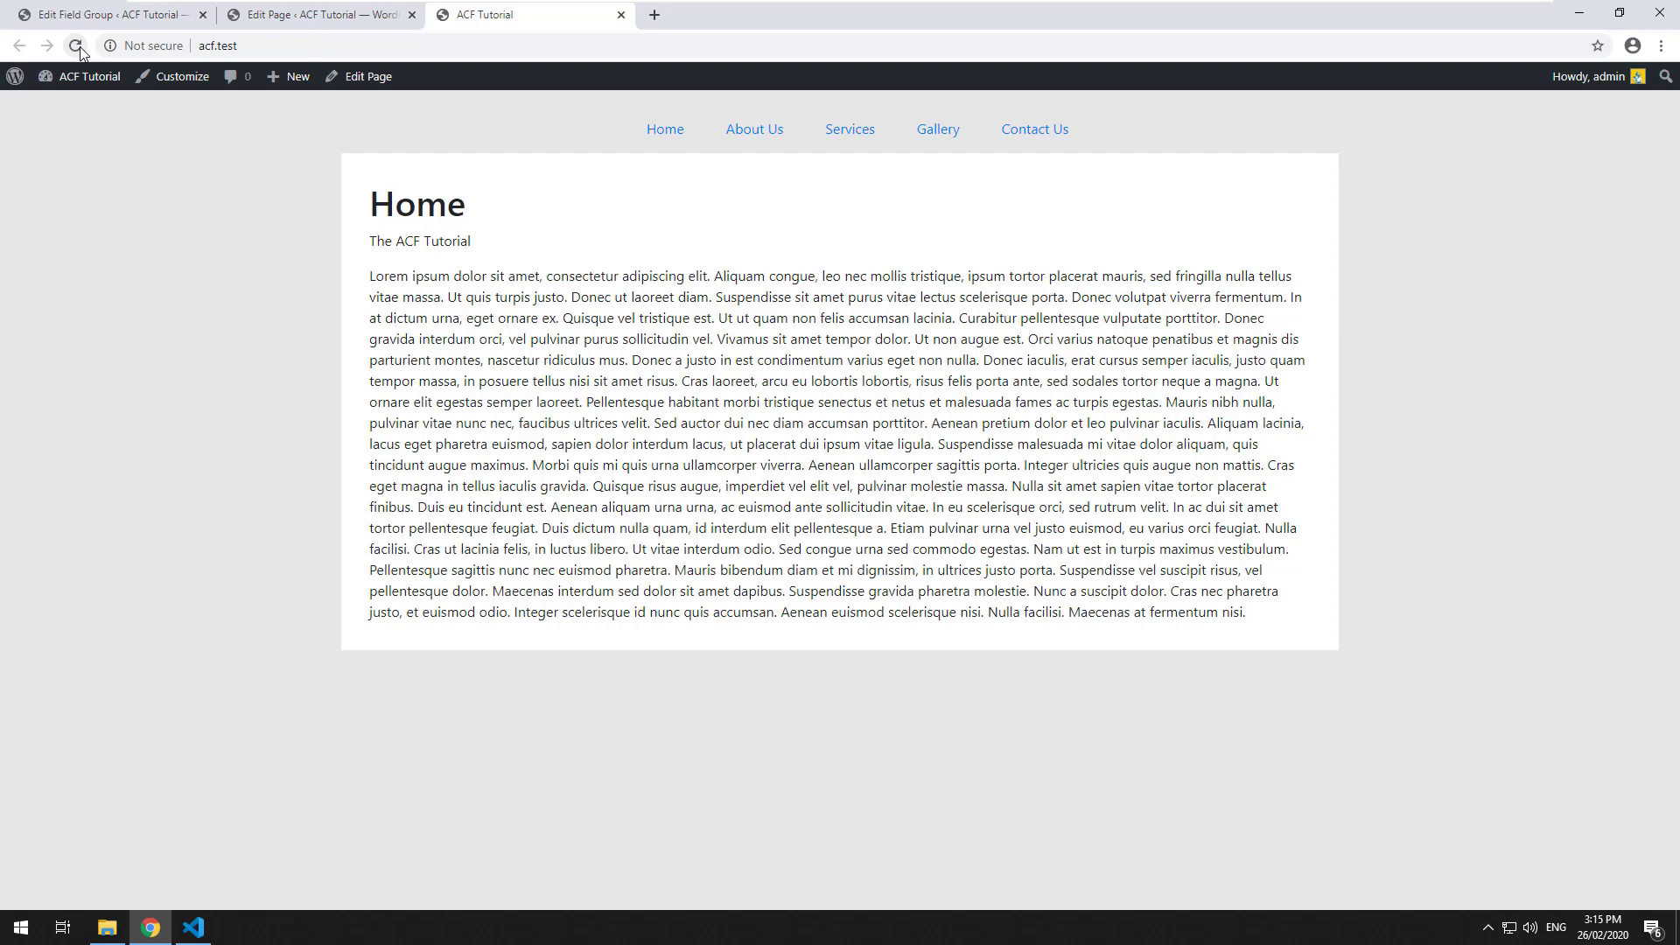
left_click(347, 19)
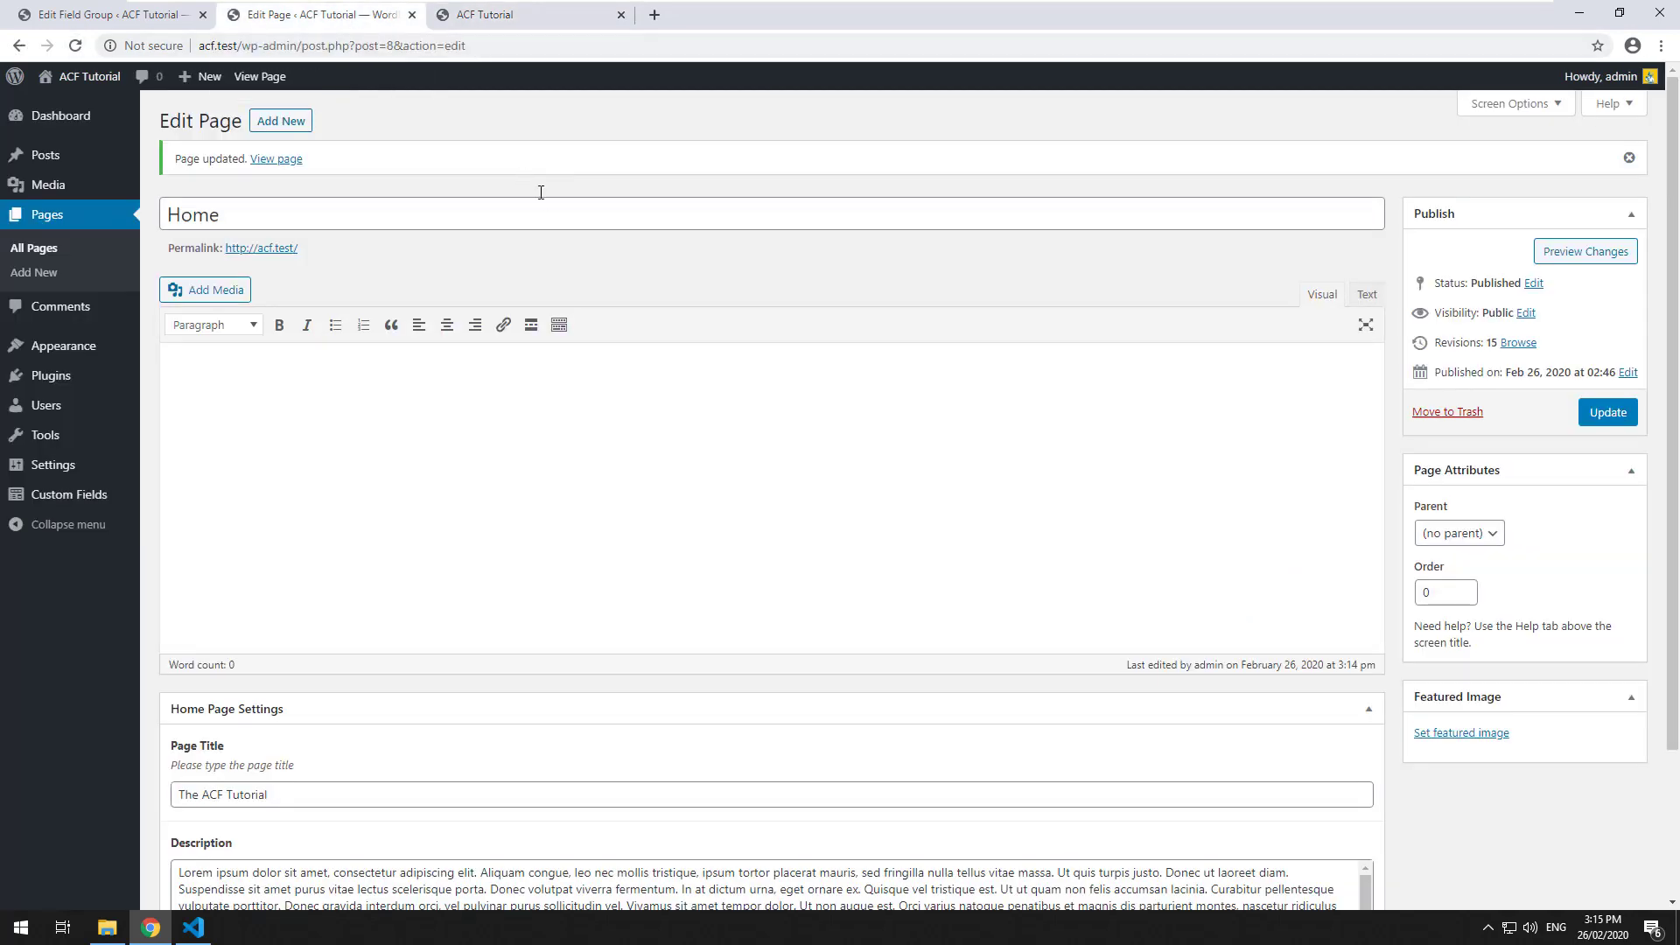
scroll(565, 298, "down", 3)
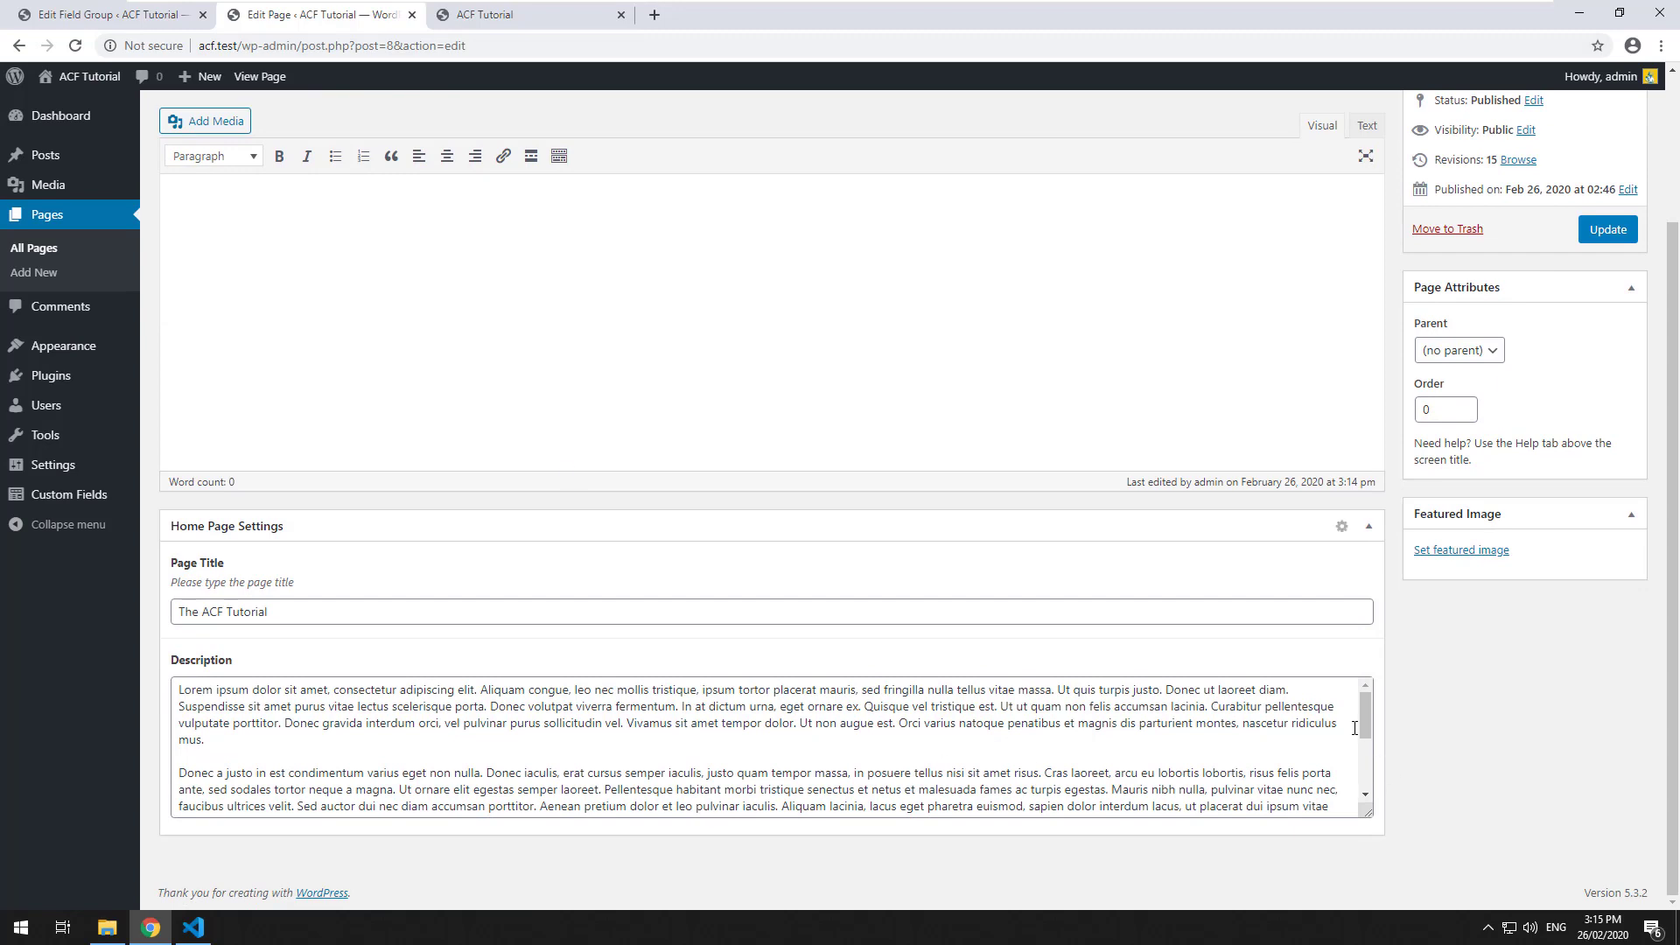
left_click(1365, 780)
left_click_drag(1365, 780, 1369, 706)
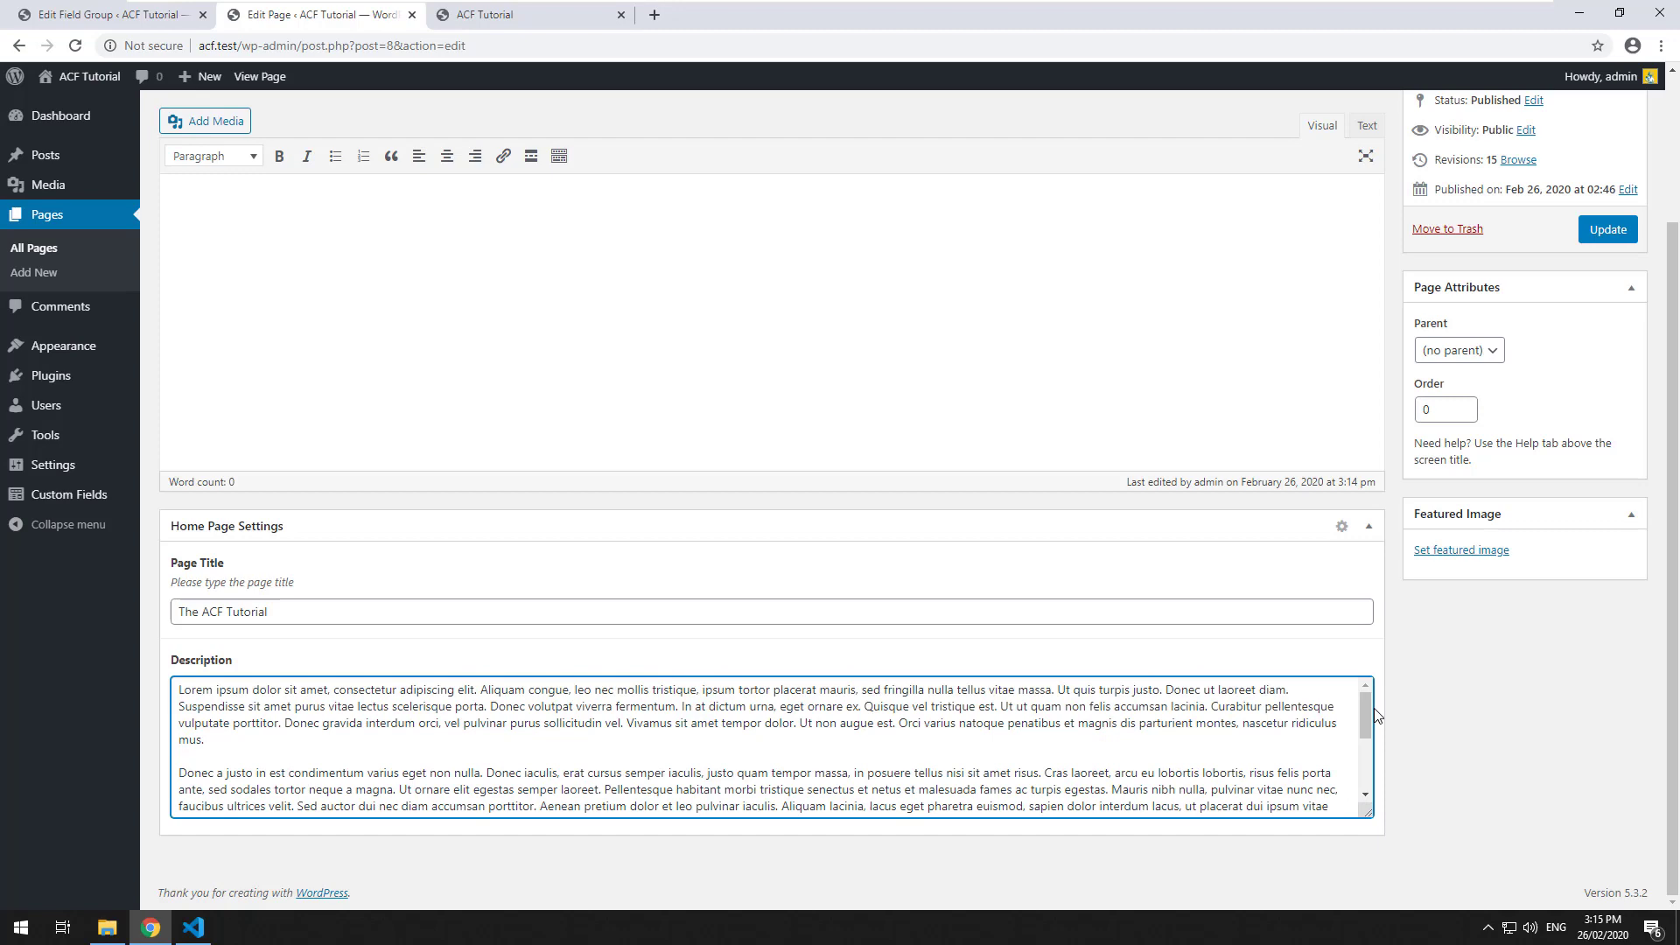
left_click(496, 16)
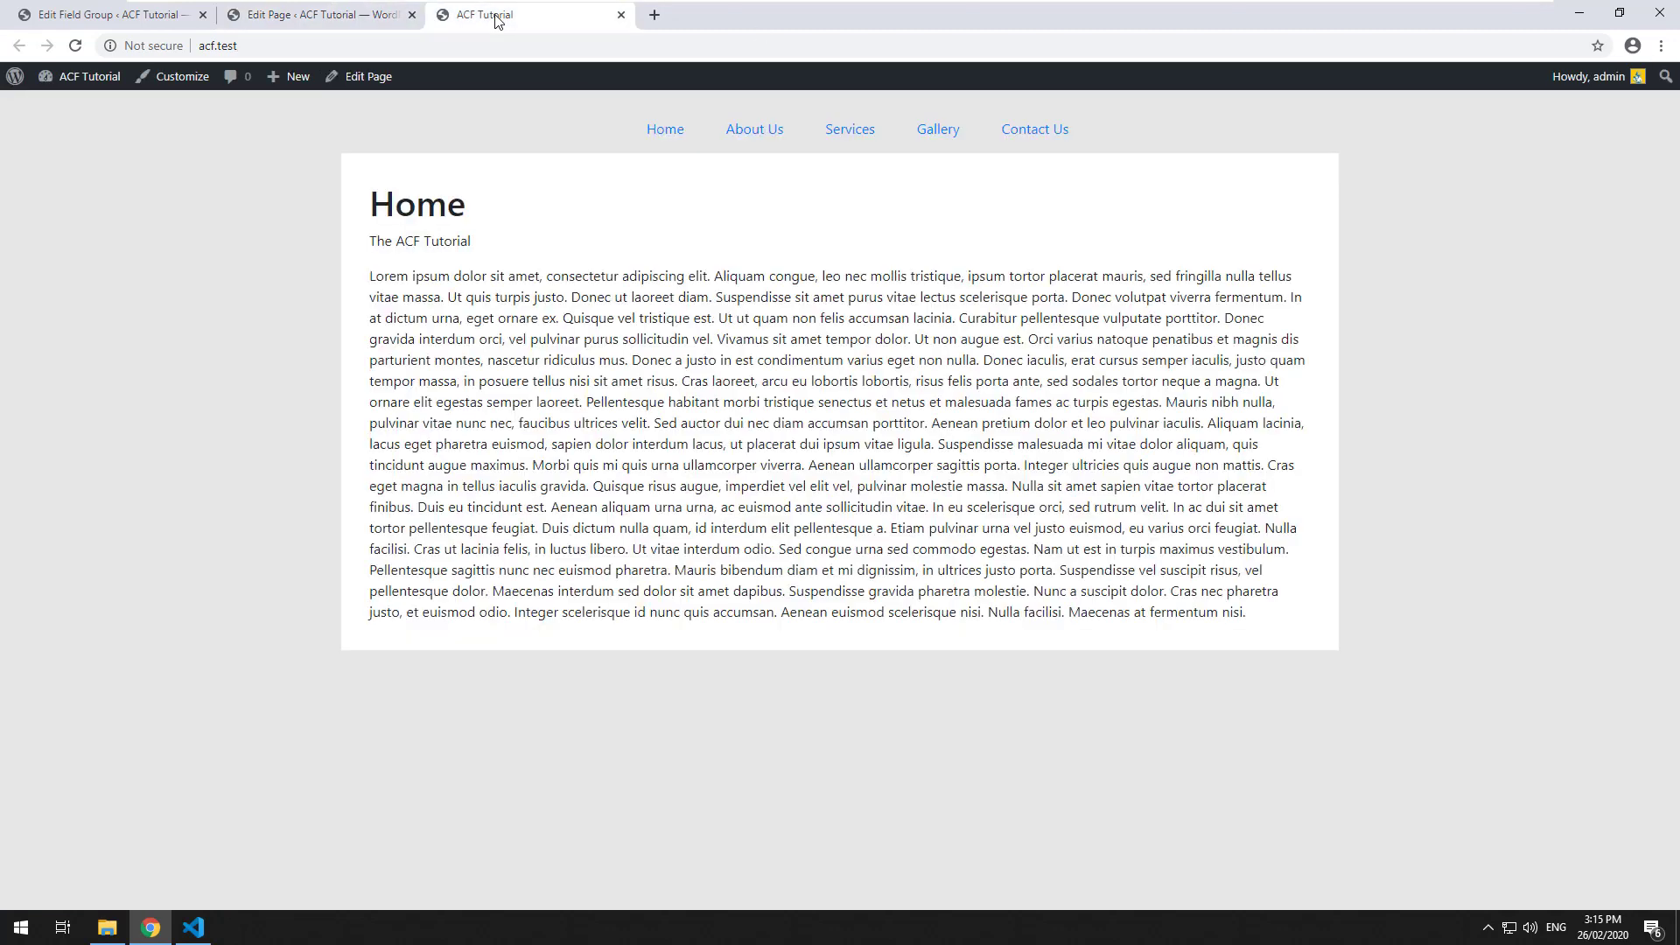
left_click(346, 15)
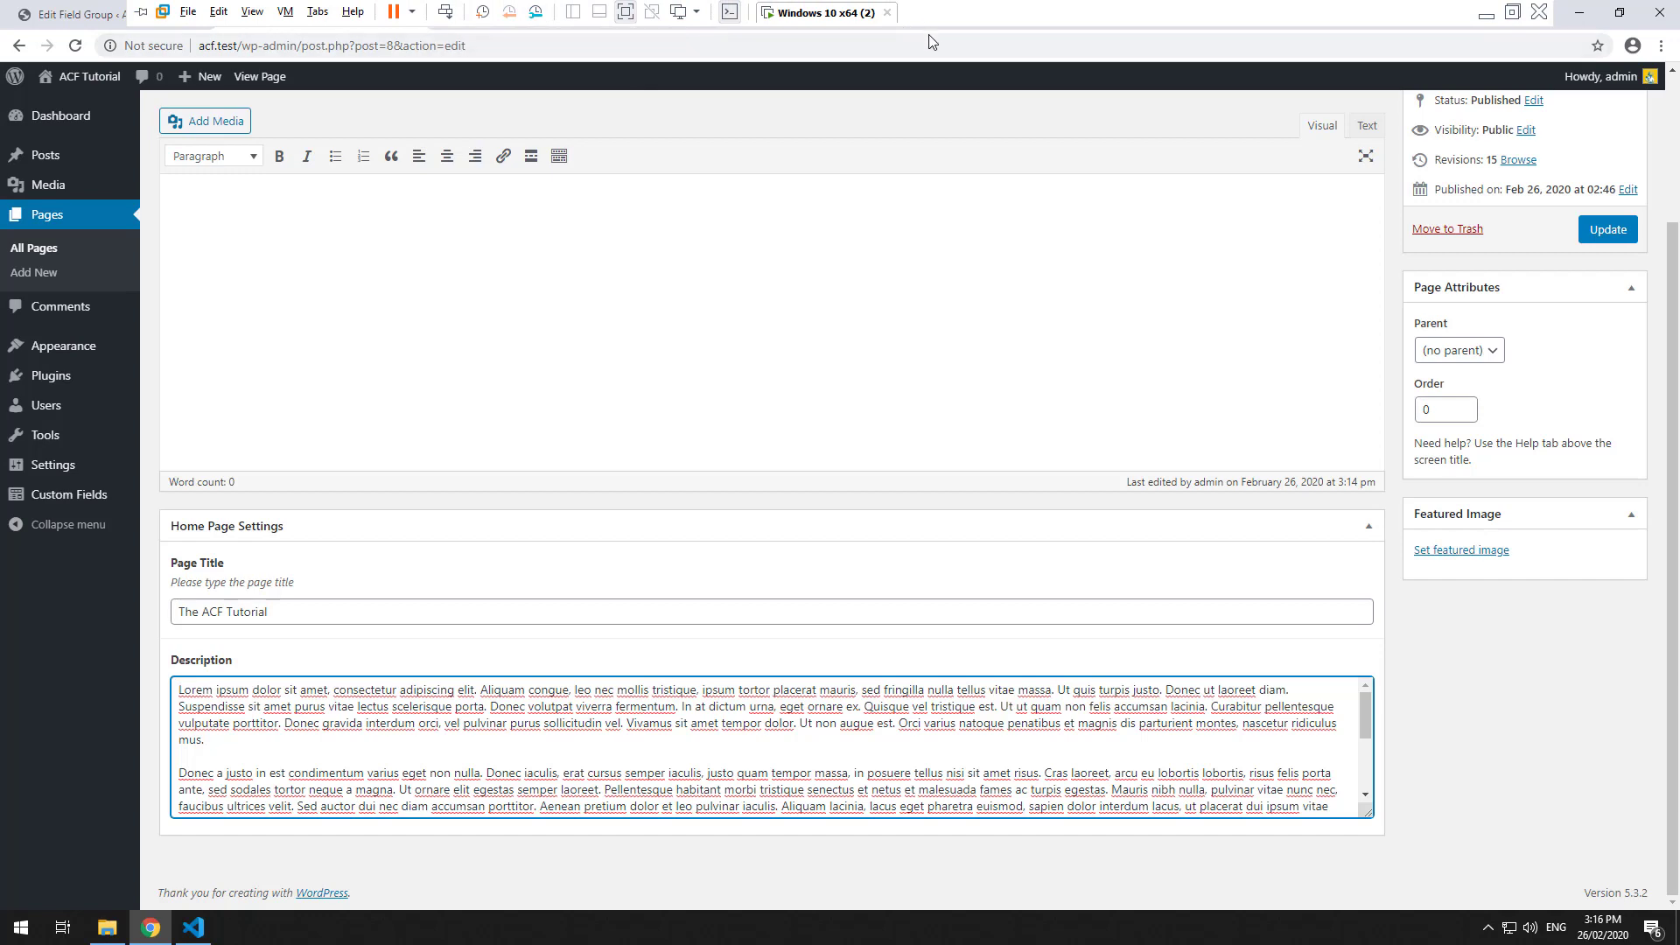
left_click(543, 19)
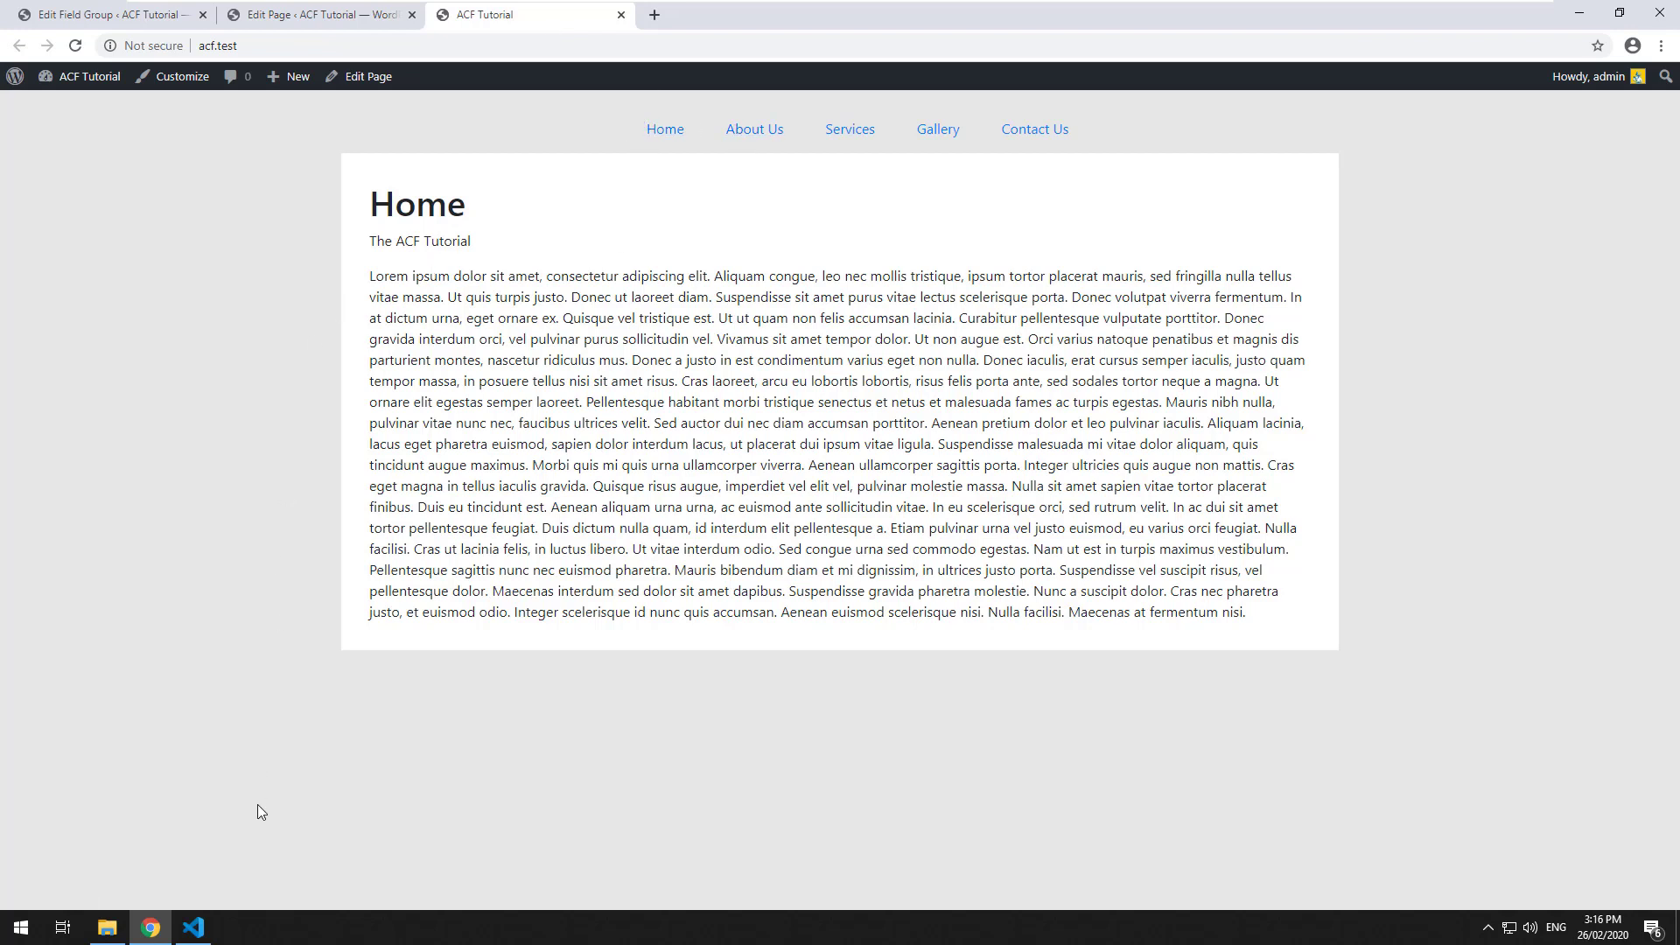
Wrap $description in nl2br() in front-page.php and save
left_click(197, 927)
key("Up")
key("Up")
key("Up")
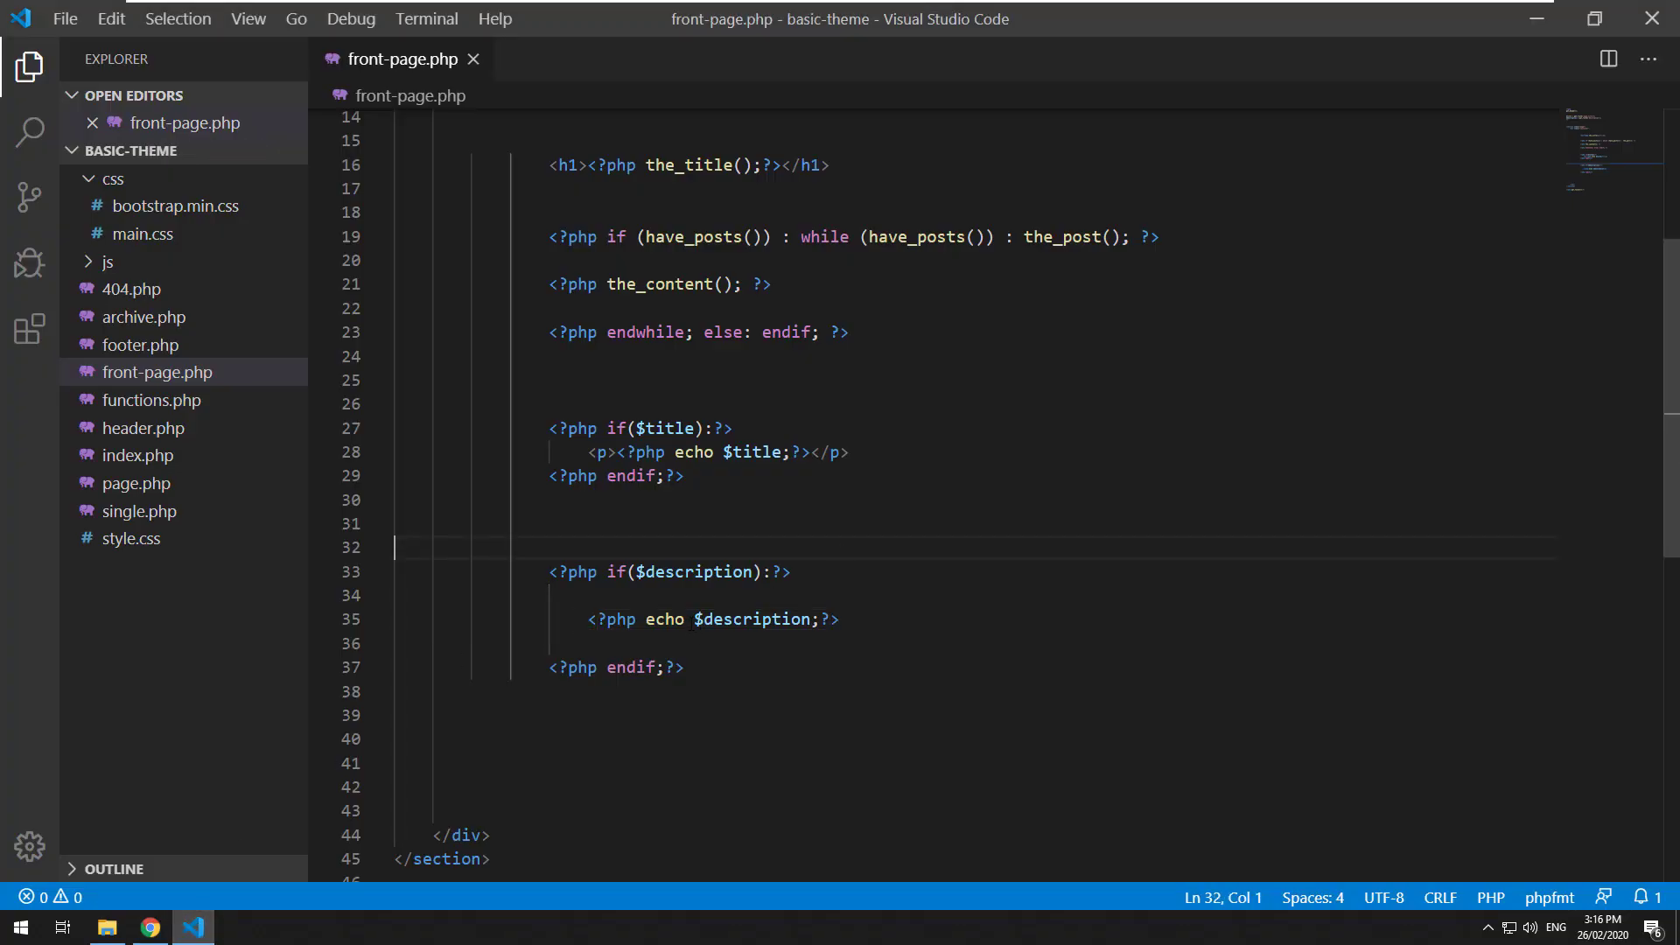
left_click(693, 619)
type("n")
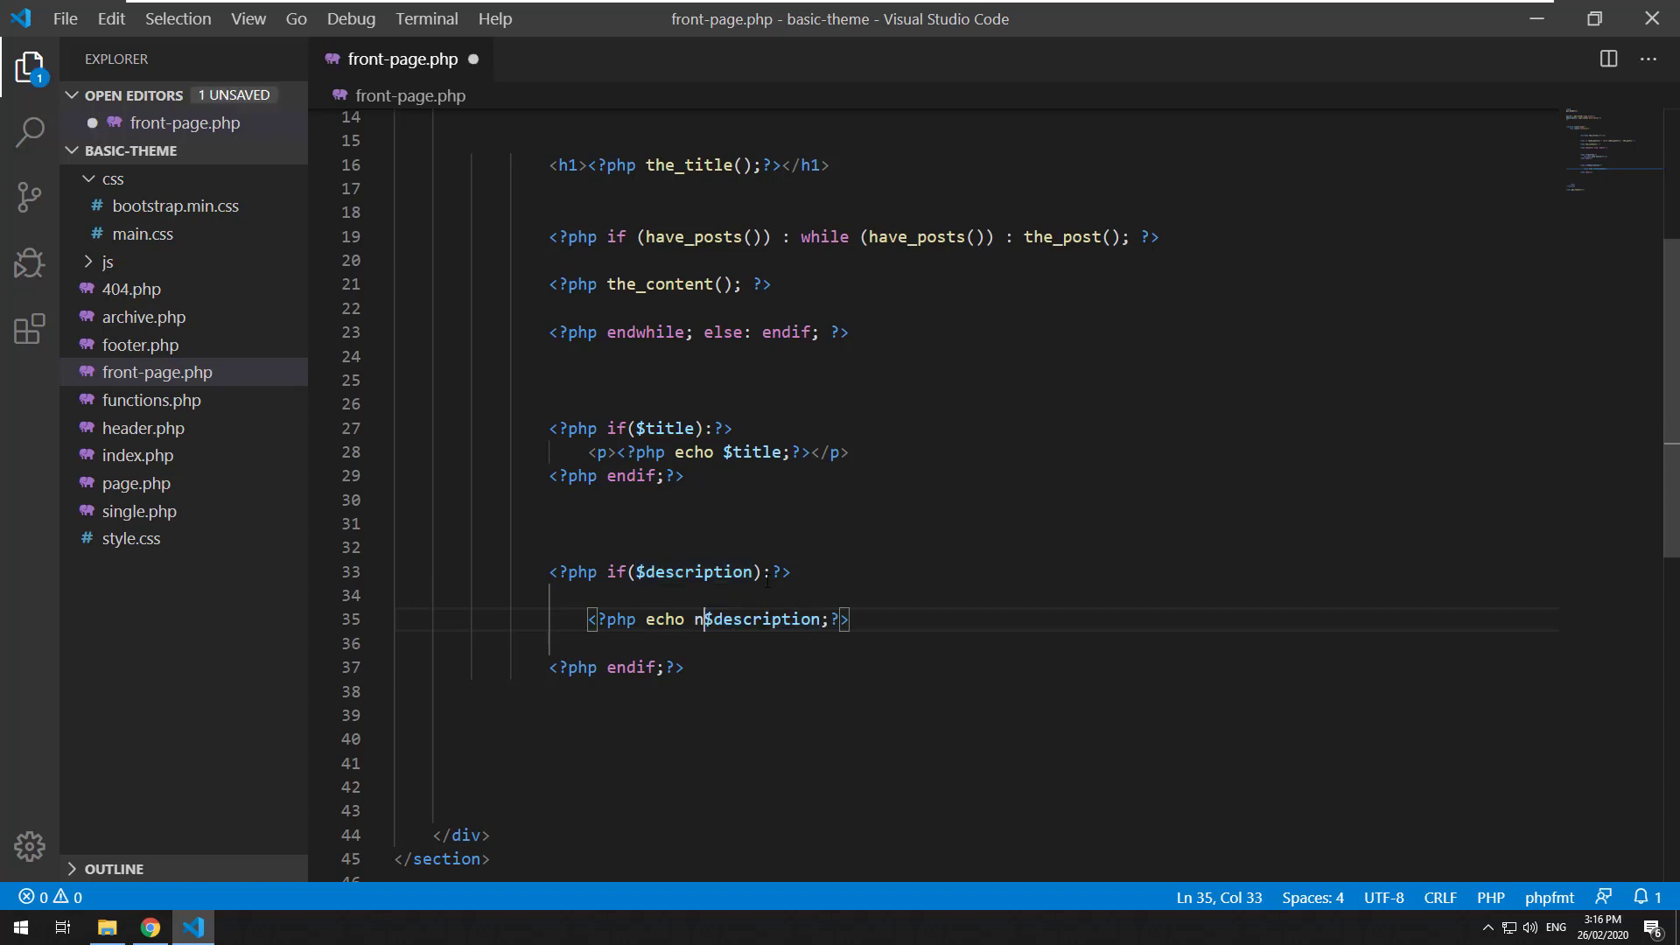
type("l2br(")
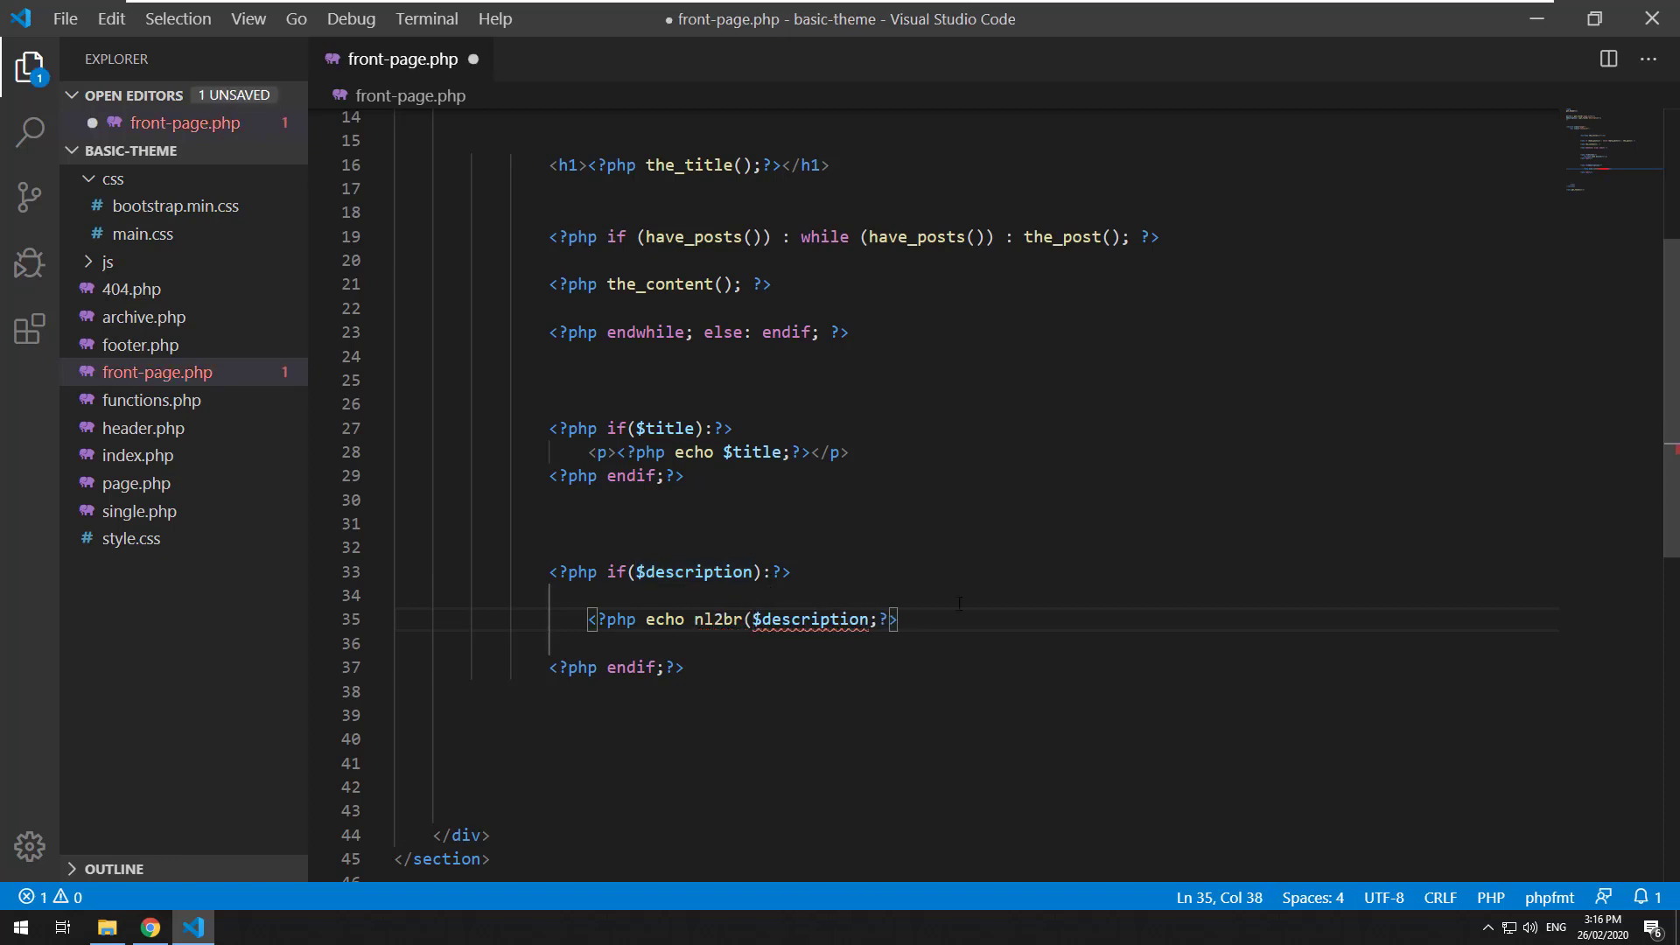
key("ctrl+Right")
type(")")
key("ctrl+s")
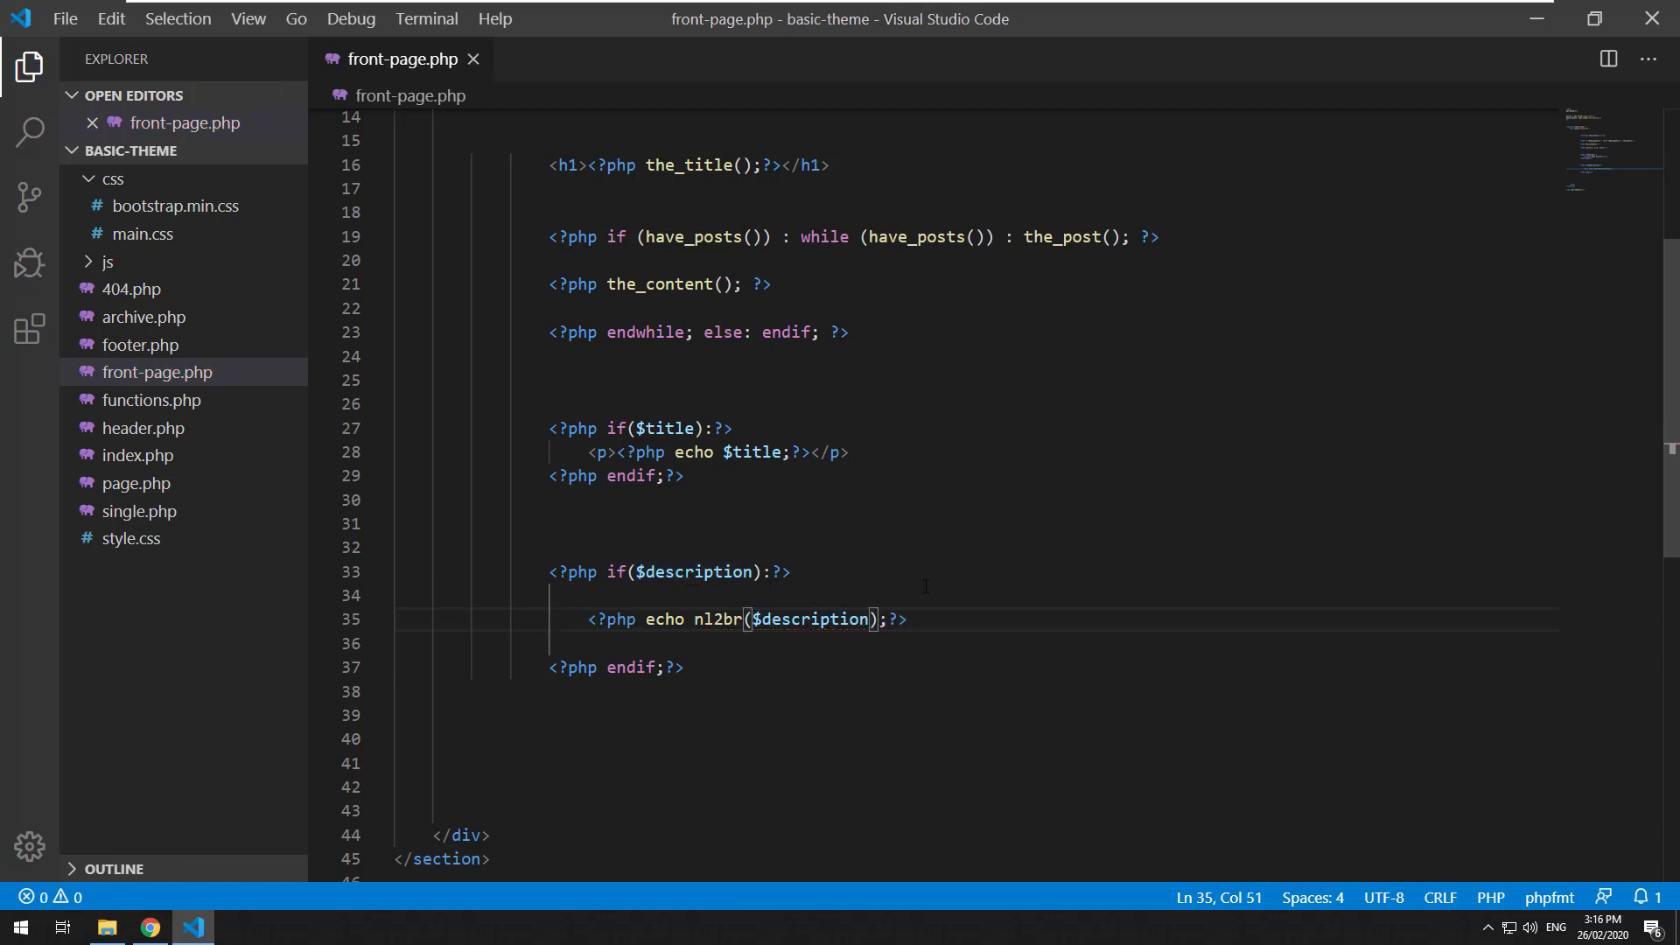
Reload the front page in Chrome to show the description as separate paragraphs
left_click(147, 928)
left_click(76, 45)
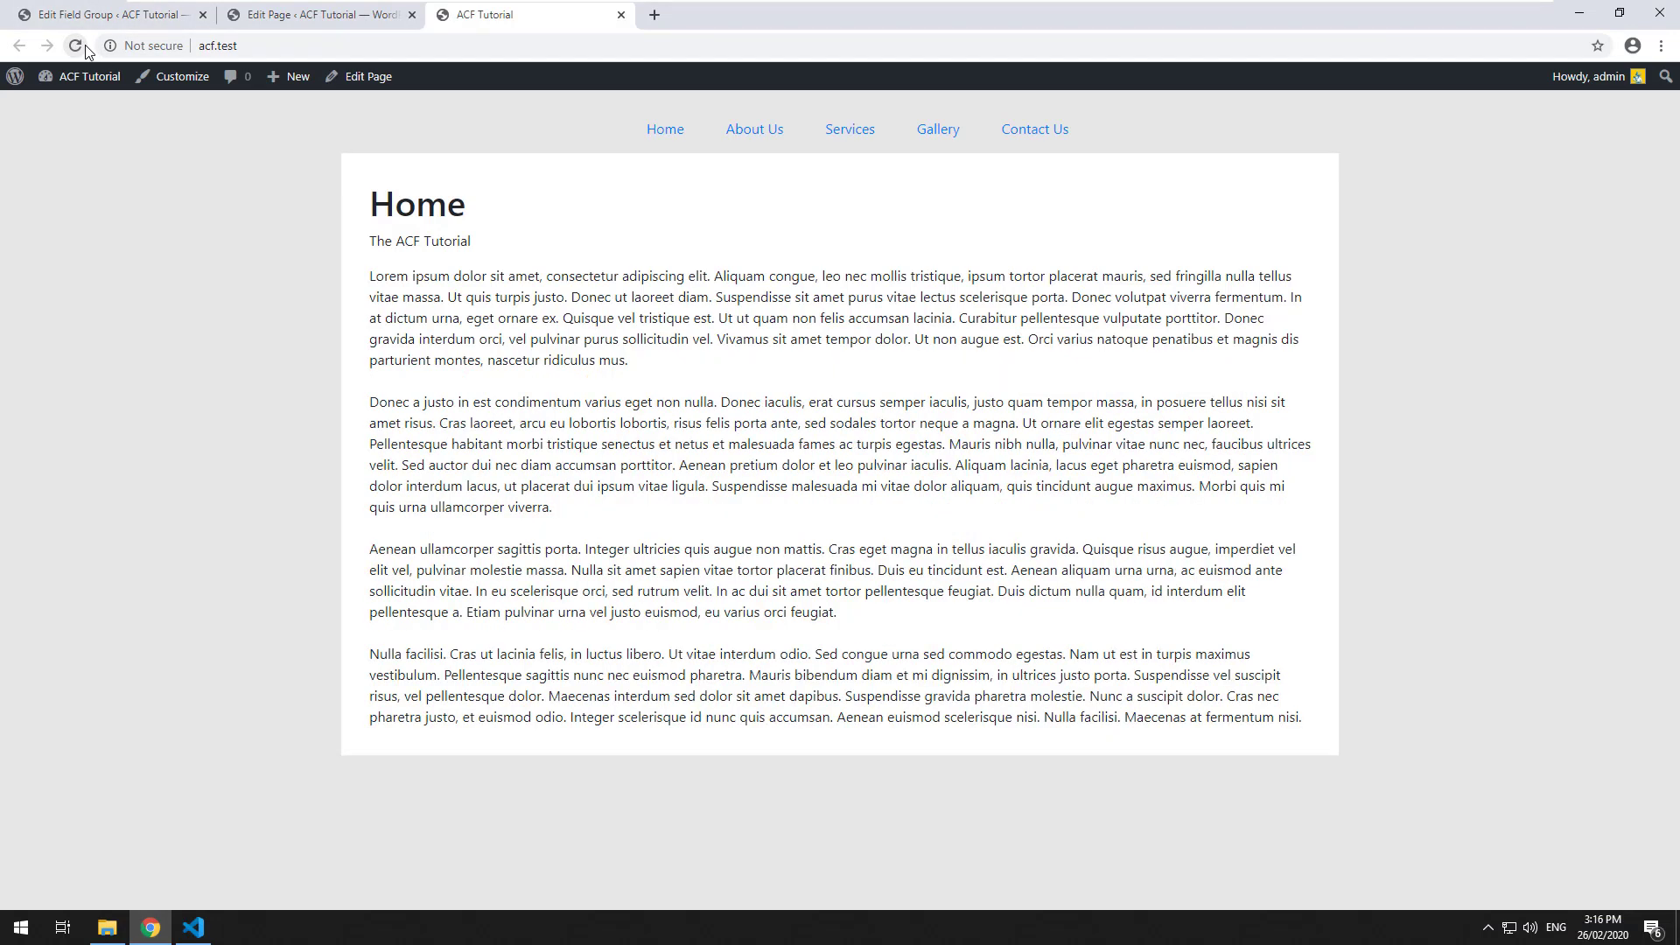
right_click(523, 344)
View the page source and highlight the <br /> tags between the lorem ipsum paragraphs
left_click(572, 527)
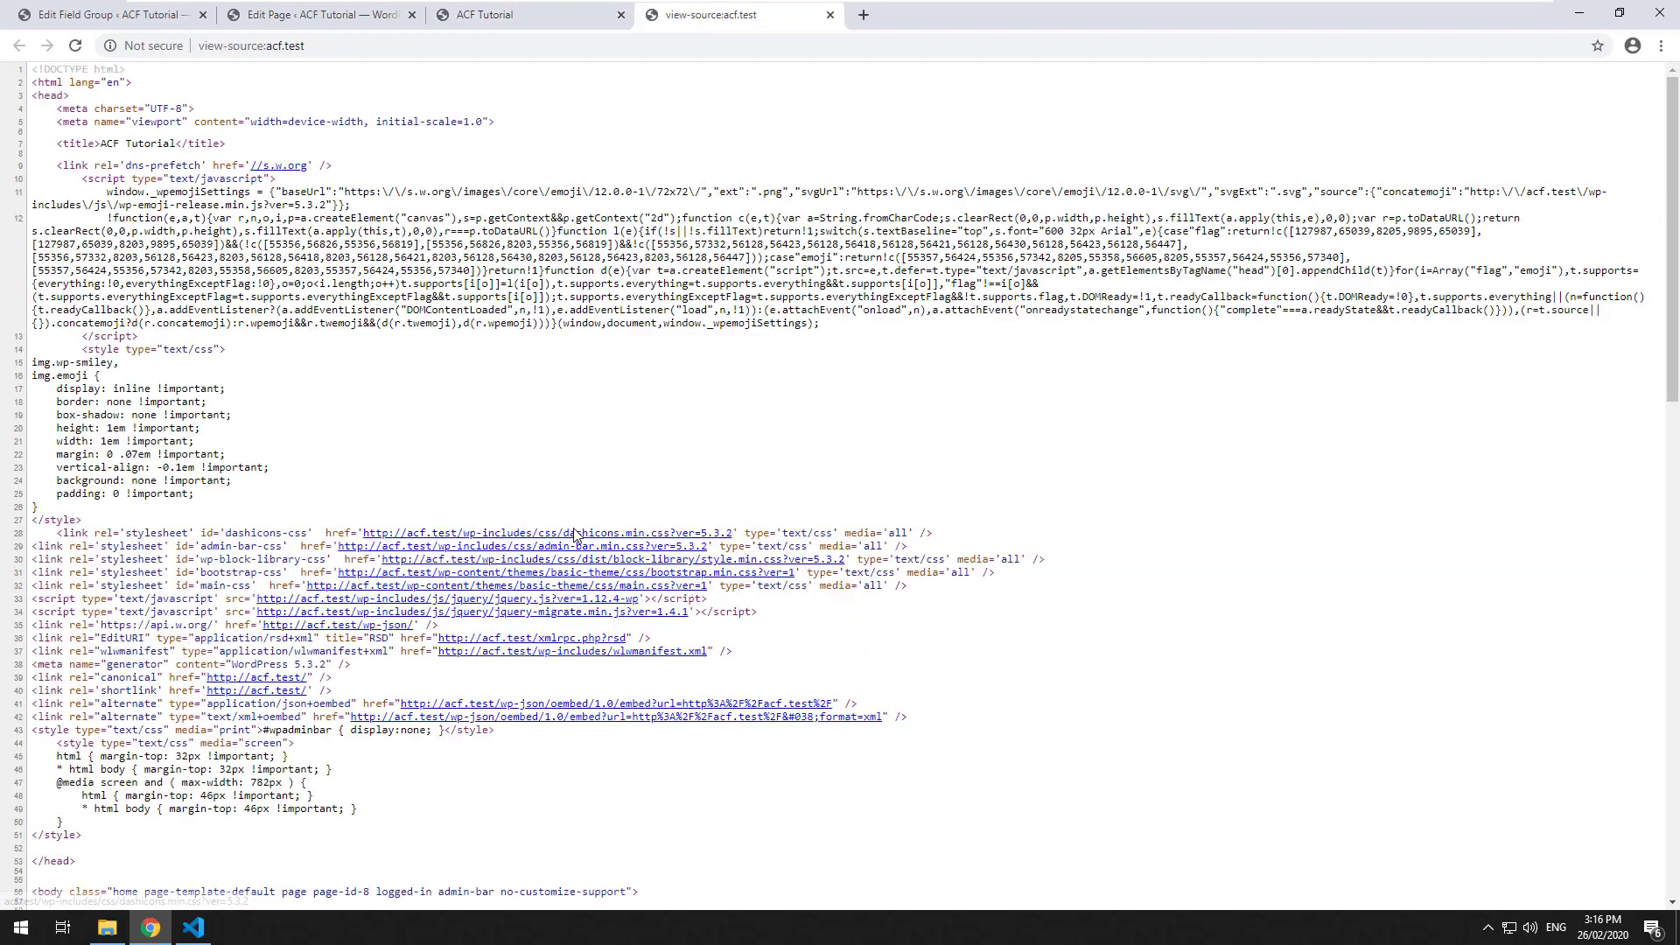
scroll(574, 528, "down", 4)
scroll(536, 397, "down", 3)
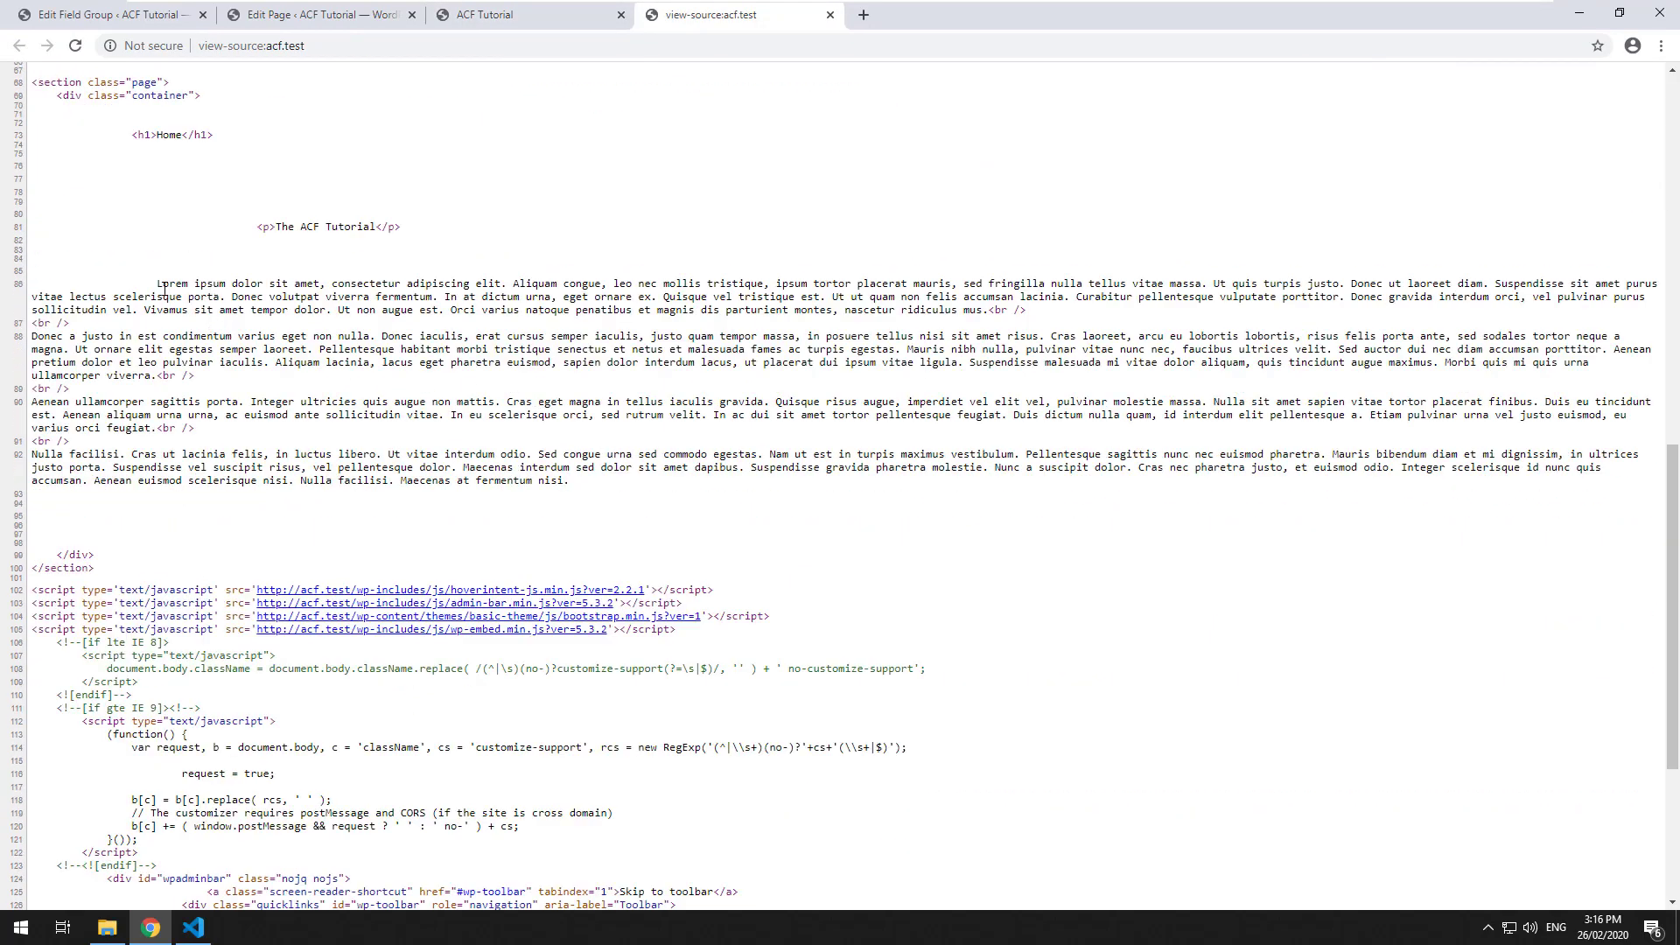
left_click_drag(210, 279, 1010, 324)
left_click_drag(71, 390, 158, 378)
left_click(268, 458)
scroll(263, 458, "up", 2)
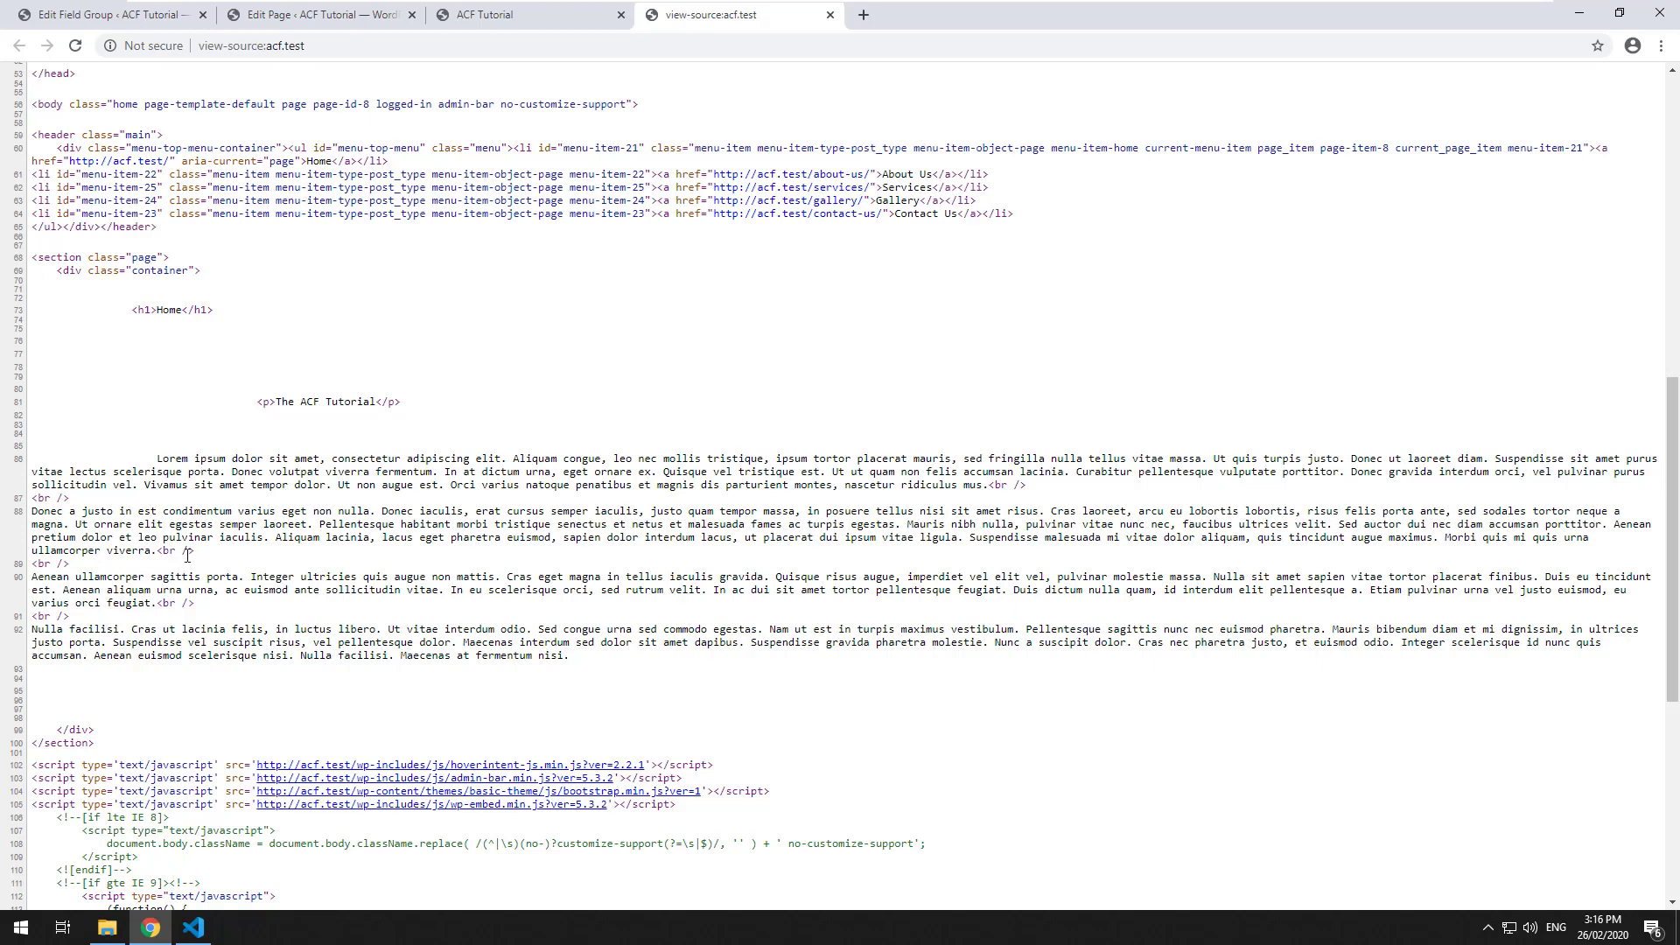
left_click(483, 16)
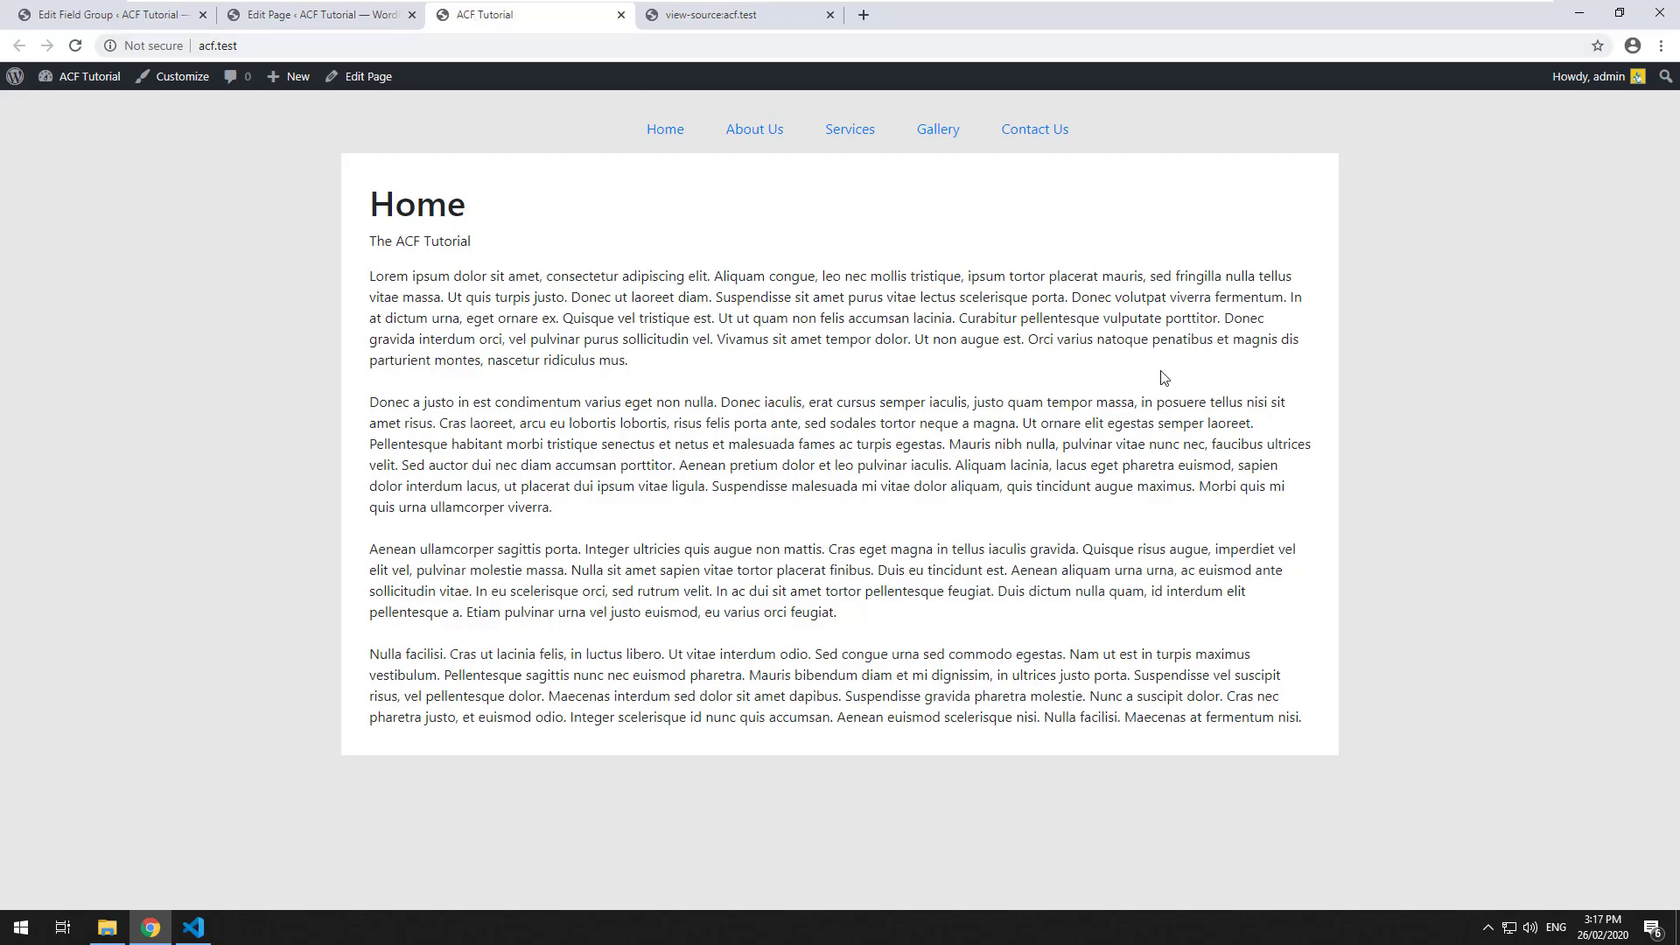